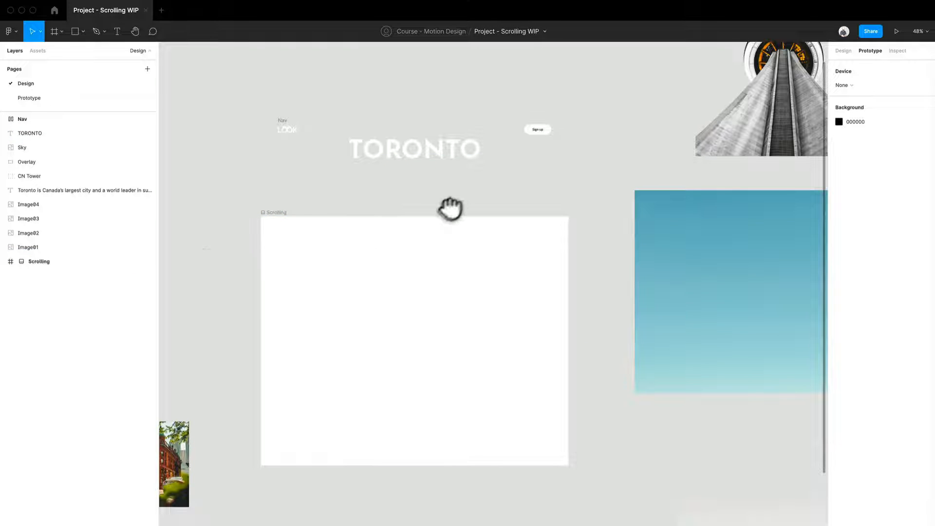
left_click_drag(450, 208, 375, 255)
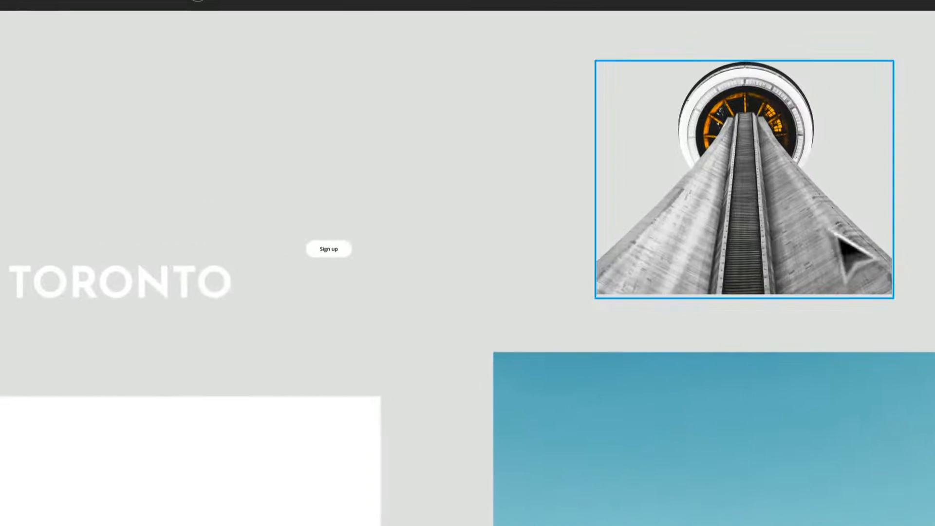
left_click_drag(170, 401, 255, 331)
left_click_drag(205, 390, 275, 359)
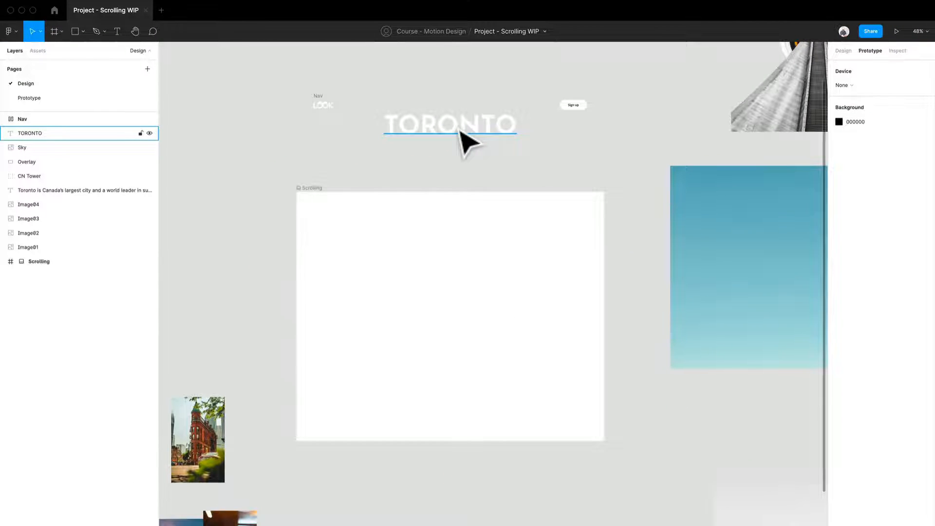
left_click(410, 263)
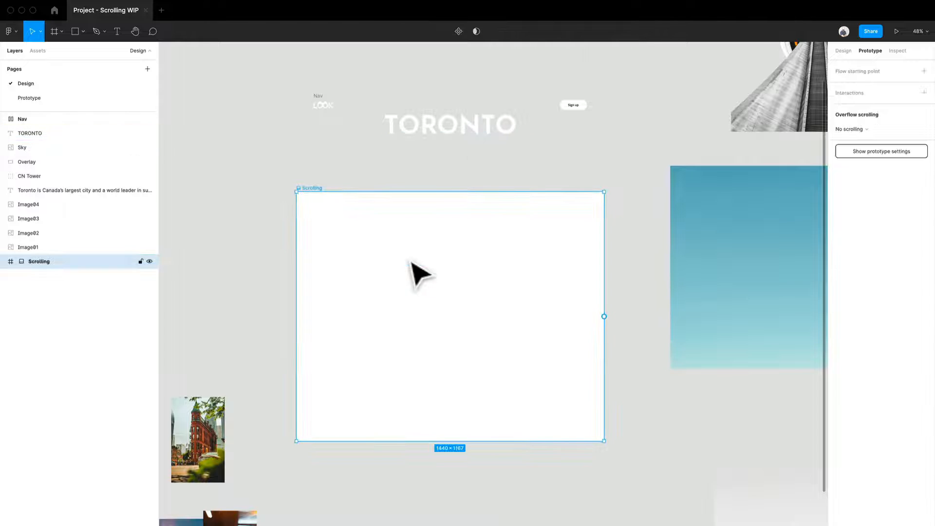
Step: Arrange Image04, Image01, Image02 and Image03 in a vertical column beside the Scrolling frame
left_click_drag(288, 290, 380, 232)
left_click_drag(310, 405, 281, 176)
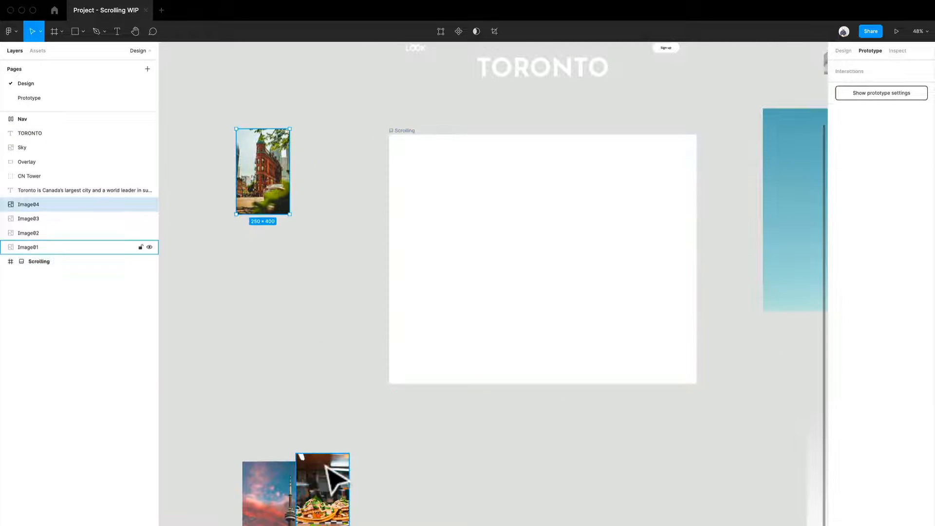
left_click_drag(328, 469, 269, 246)
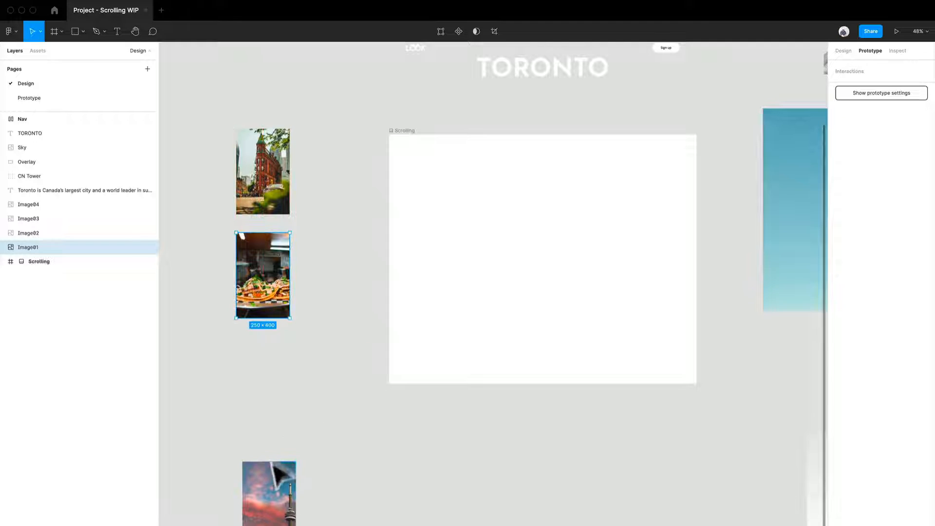
left_click_drag(270, 482, 264, 357)
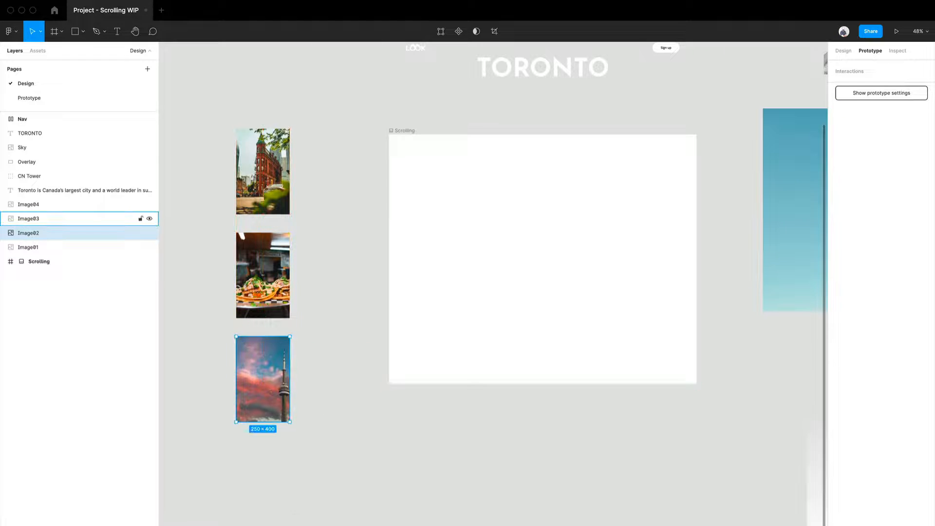
left_click_drag(286, 524, 252, 455)
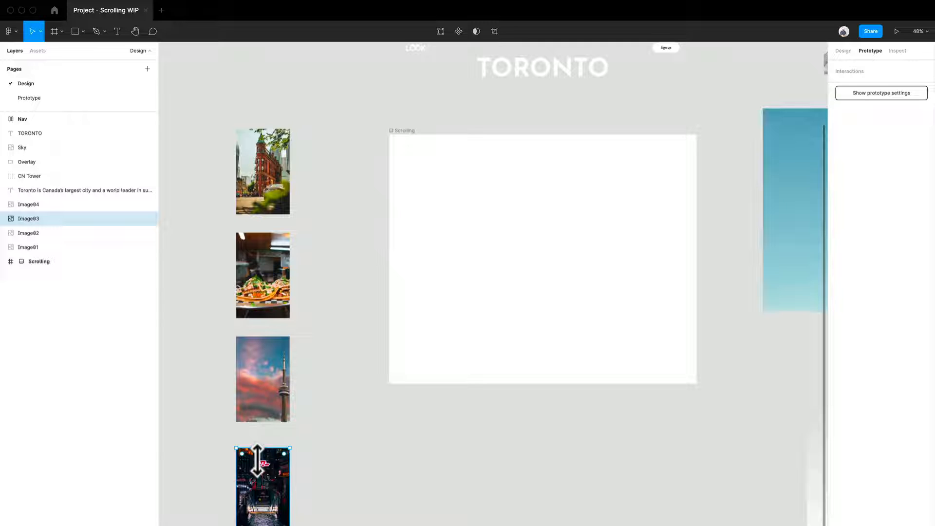
Step: Extend the Scrolling frame downward to about 1440 × 1959 and display its design properties
left_click_drag(631, 291, 479, 271)
left_click(429, 317)
left_click_drag(384, 369, 351, 512)
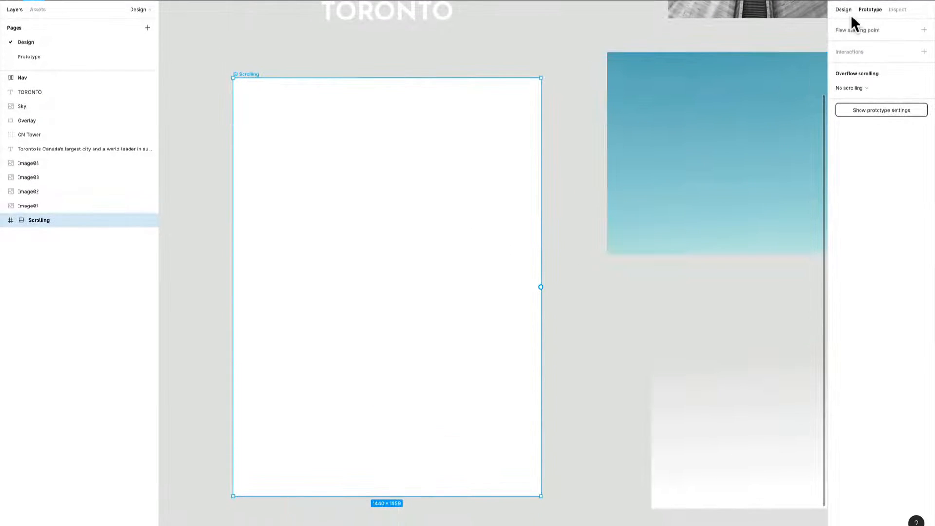
left_click(843, 10)
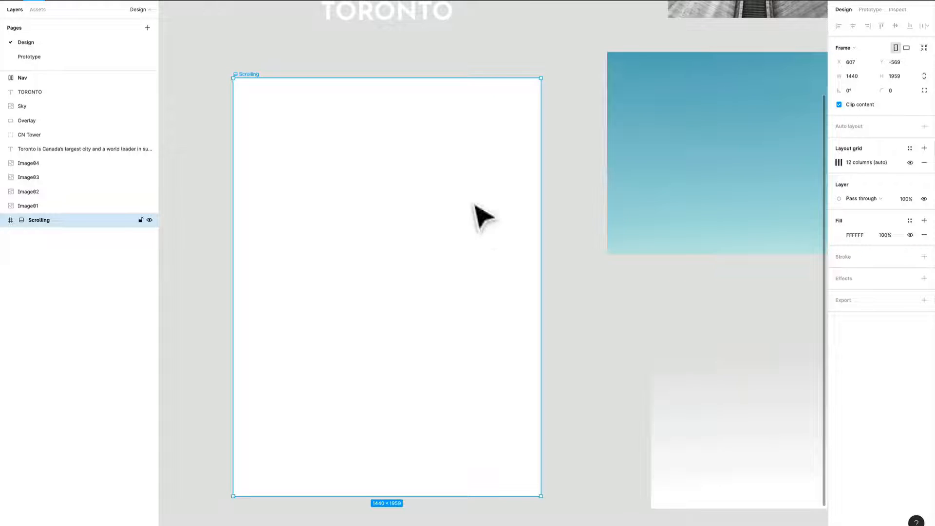
Step: Place the Sky image inside the Scrolling frame near its upper edge and show the layout grids
left_click_drag(476, 213, 516, 341)
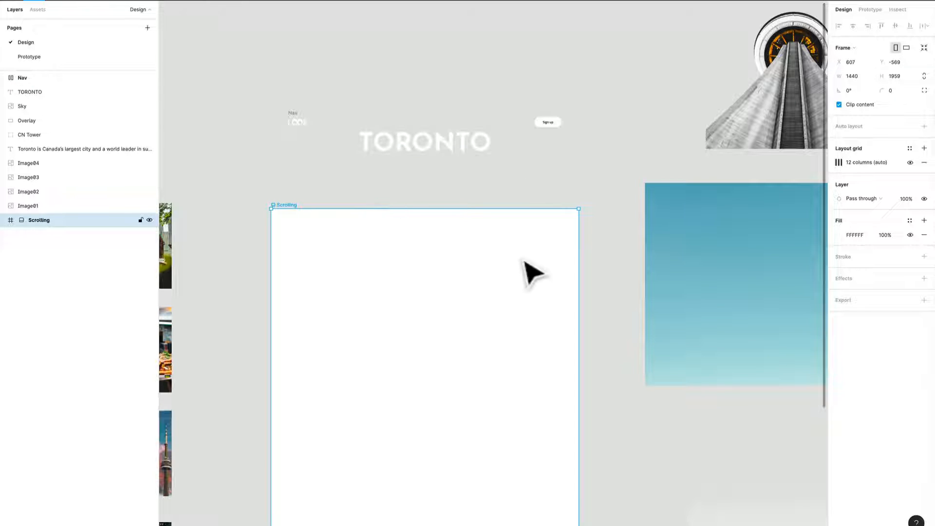
left_click_drag(528, 272, 468, 182)
left_click_drag(721, 224, 366, 250)
key("ctrl+g")
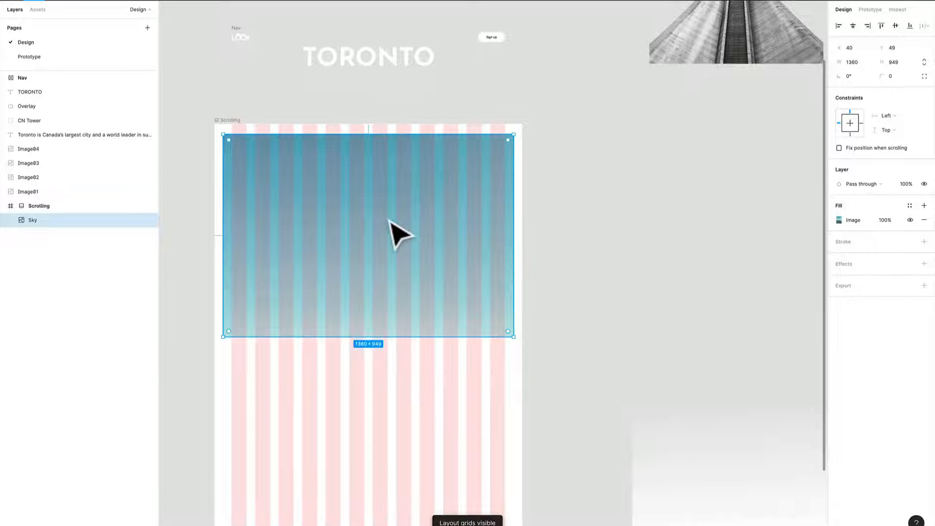
scroll(396, 229, "up", 3)
left_click_drag(388, 219, 530, 243)
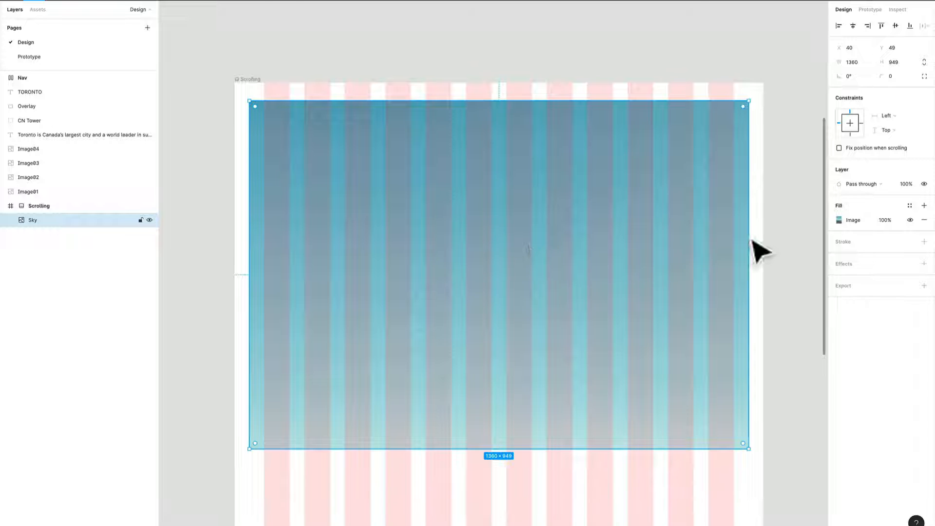
Step: Trim both sides of the Sky image to the outer grid columns, at X 80 with a width of 1280
left_click_drag(746, 239, 693, 269)
scroll(640, 270, "down", 3)
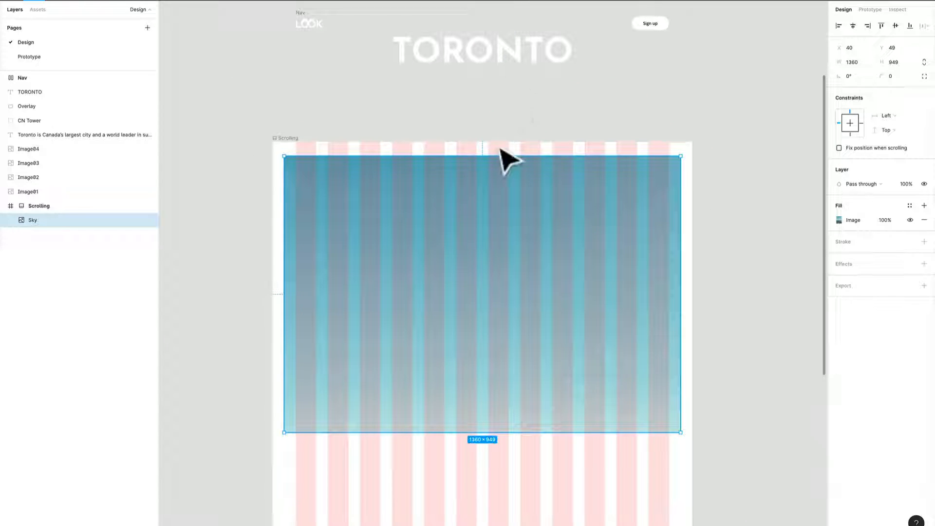
left_click_drag(294, 224, 306, 223)
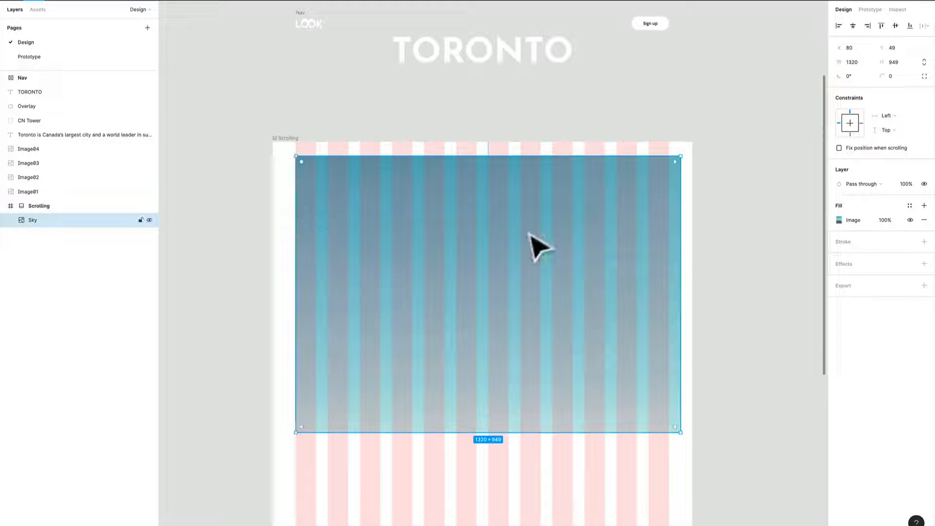
left_click_drag(690, 186, 681, 186)
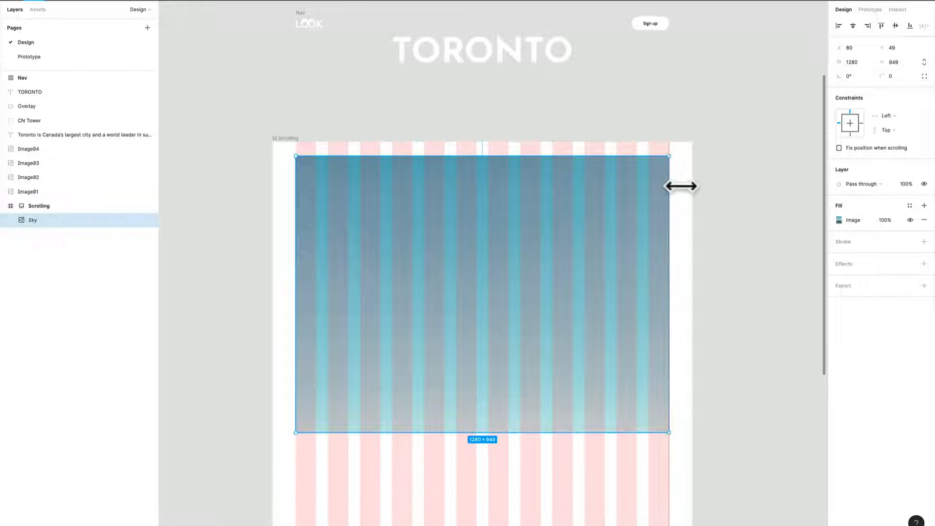
Step: Lower the Sky image to about Y 76, pull its upper edge up slightly, and hide the layout grids
left_click_drag(653, 224, 652, 229)
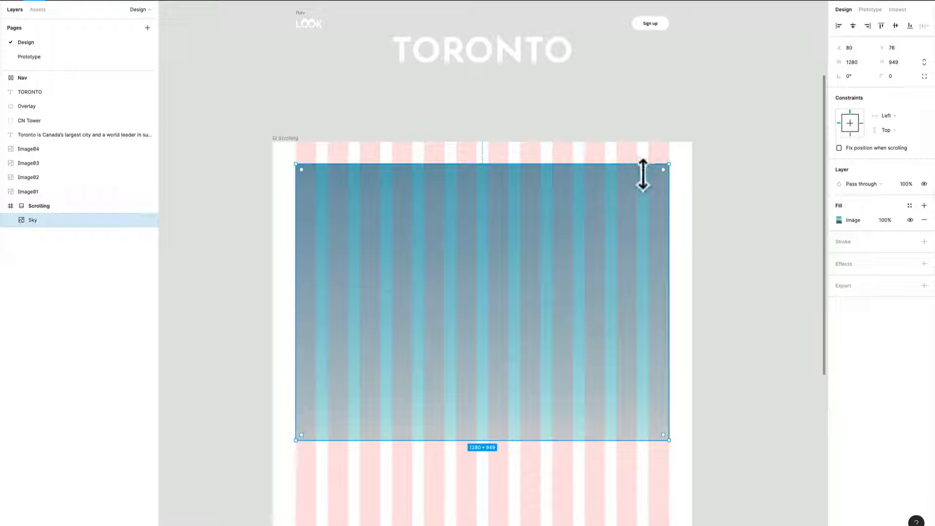
mouse_move(643, 173)
left_mouse_down()
mouse_move(645, 153)
mouse_move(647, 173)
left_mouse_up()
left_click(729, 215)
scroll(618, 302, "right", 3)
scroll(618, 303, "up", 2)
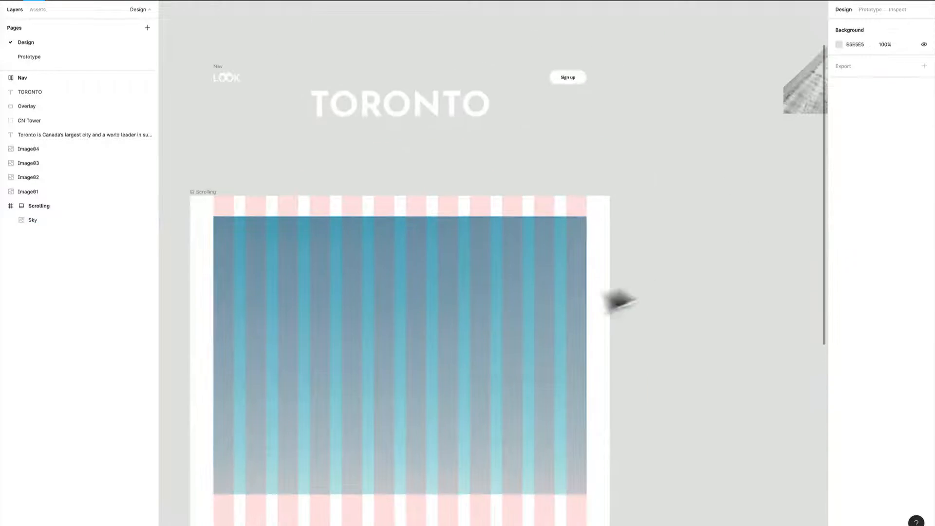
key("ctrl+g")
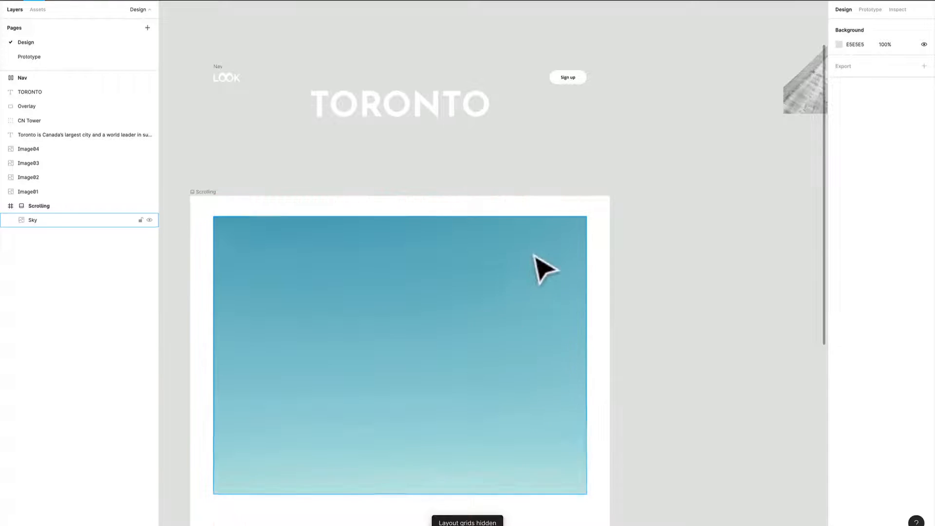
Step: Move the CN Tower group down beside the Scrolling frame, to about X 2193, Y -436
scroll(633, 301, "right", 4)
scroll(633, 301, "up", 3)
scroll(627, 306, "down", 5)
scroll(627, 308, "down", 5)
left_click(680, 119)
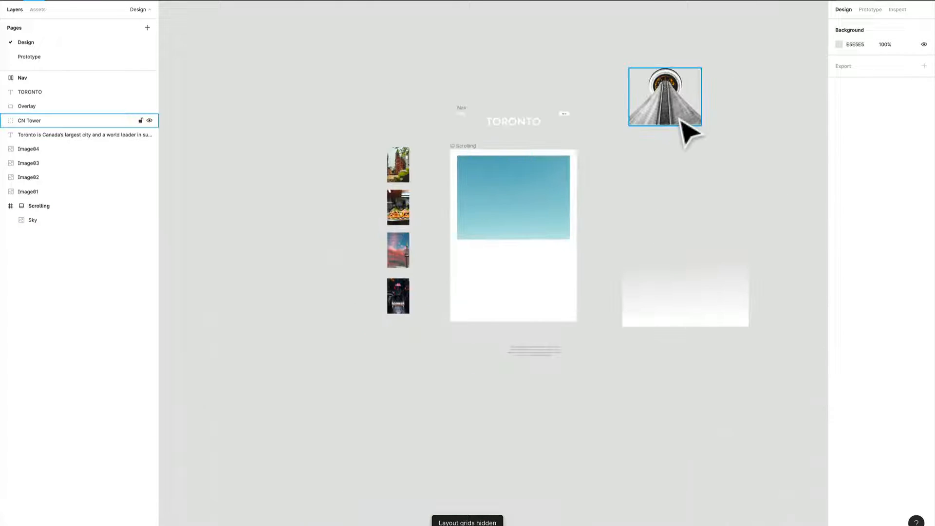
scroll(679, 121, "up", 3)
left_click_drag(676, 131, 626, 246)
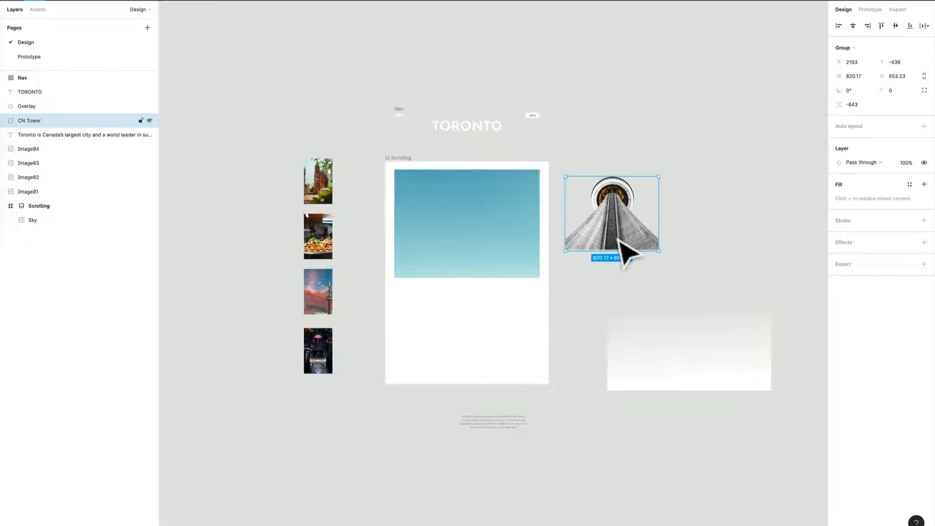
Step: Expand the CN Tower group and hide its MASK layer to expose the full tower image
scroll(626, 249, "up", 3)
scroll(650, 255, "right", 3)
scroll(620, 238, "up", 2)
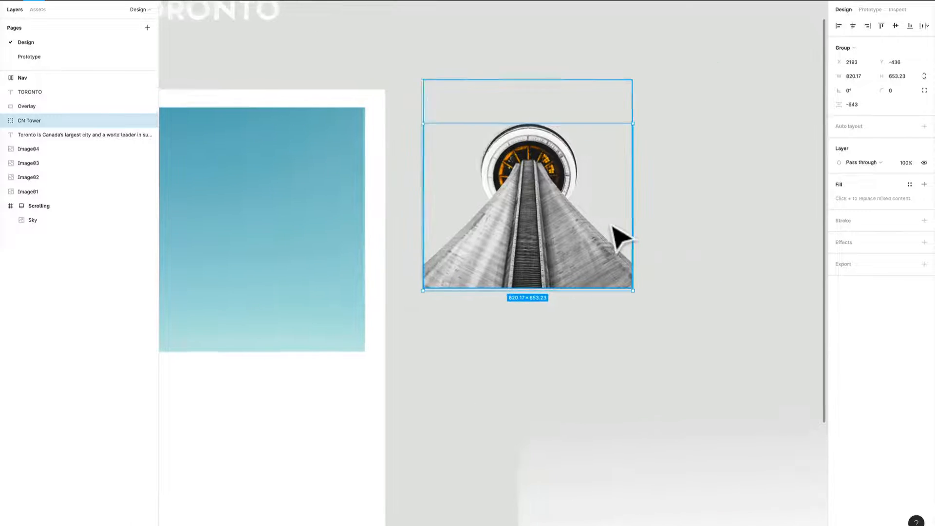
left_click(4, 121)
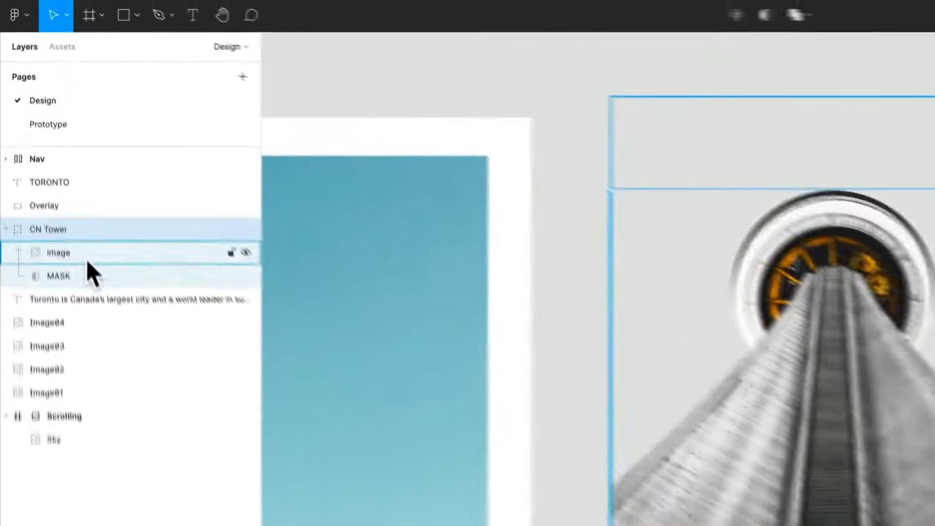
left_click(52, 136)
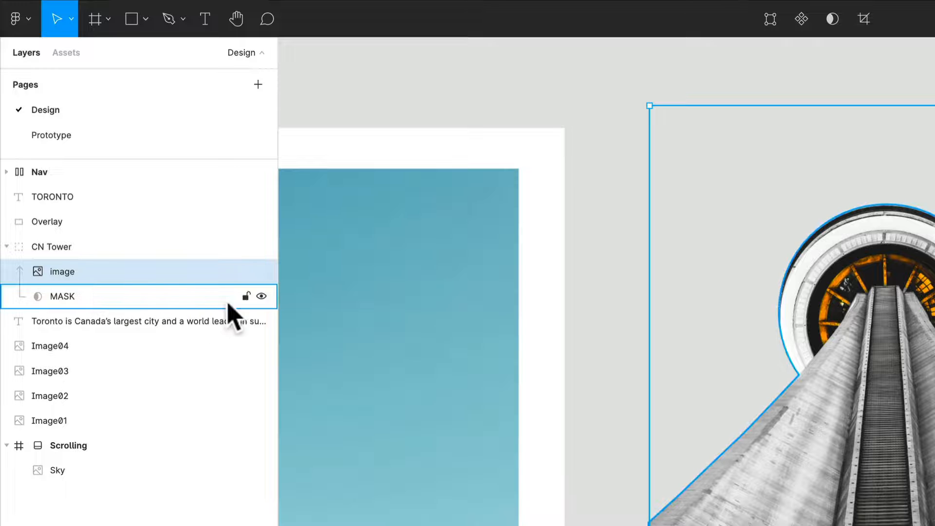
left_click(261, 296)
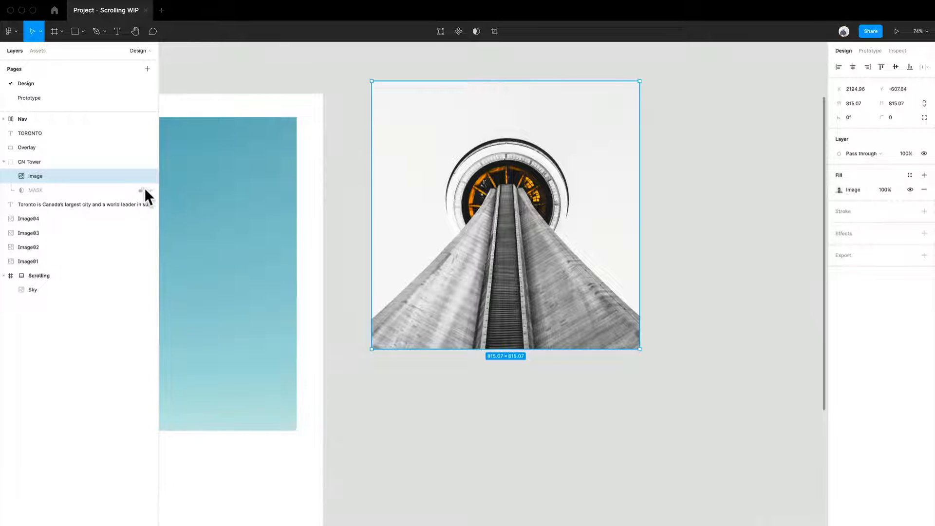
Step: Duplicate the MASK layer in the CN Tower group and shift the tower image diagonally away from the masks
left_click(107, 193)
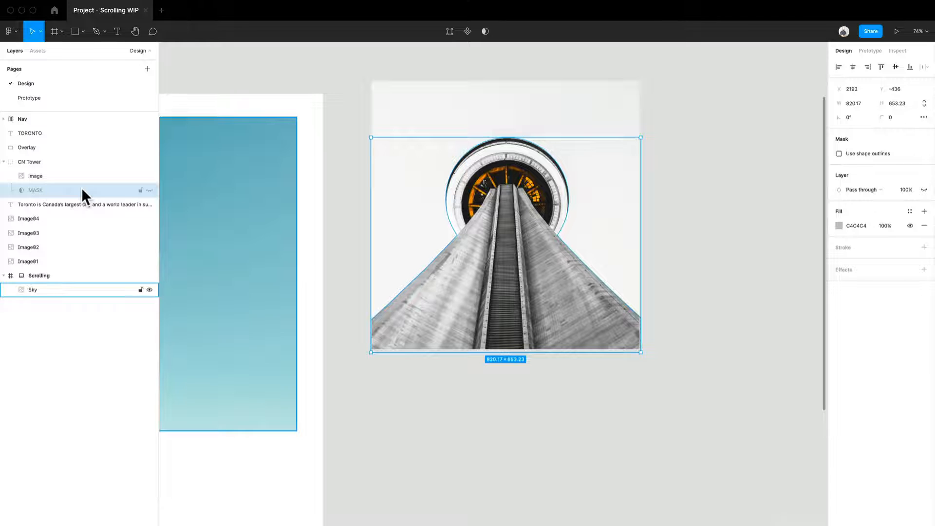
key("super+v")
left_click(620, 271)
left_click_drag(620, 271, 662, 322)
Step: Show the original MASK and pull its copy out of the CN Tower group as a visible, non-mask shape
left_click(48, 191)
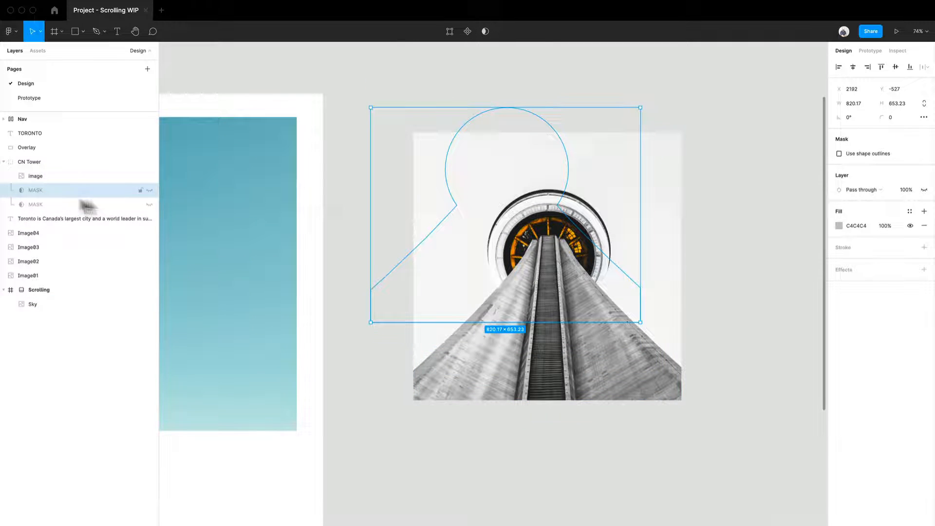
left_click(149, 204)
left_click_drag(81, 191, 494, 102)
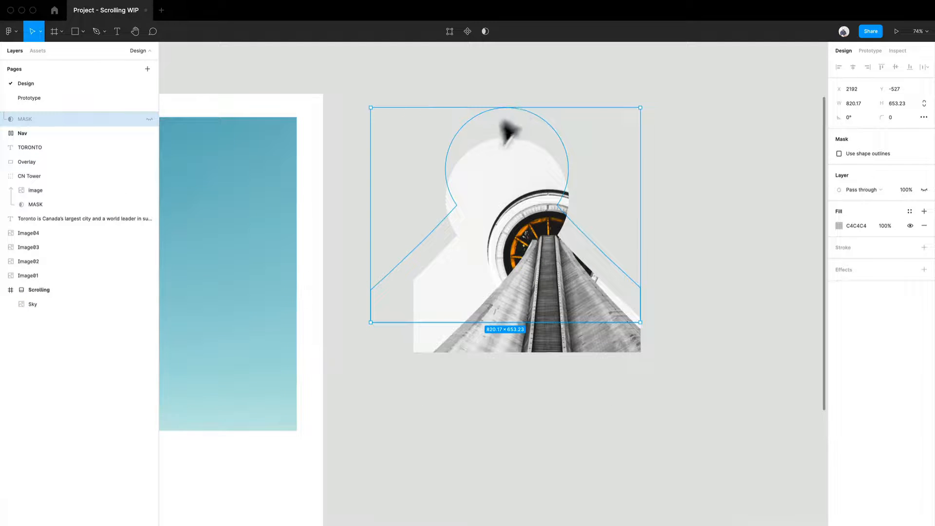
left_click(149, 119)
left_click(485, 31)
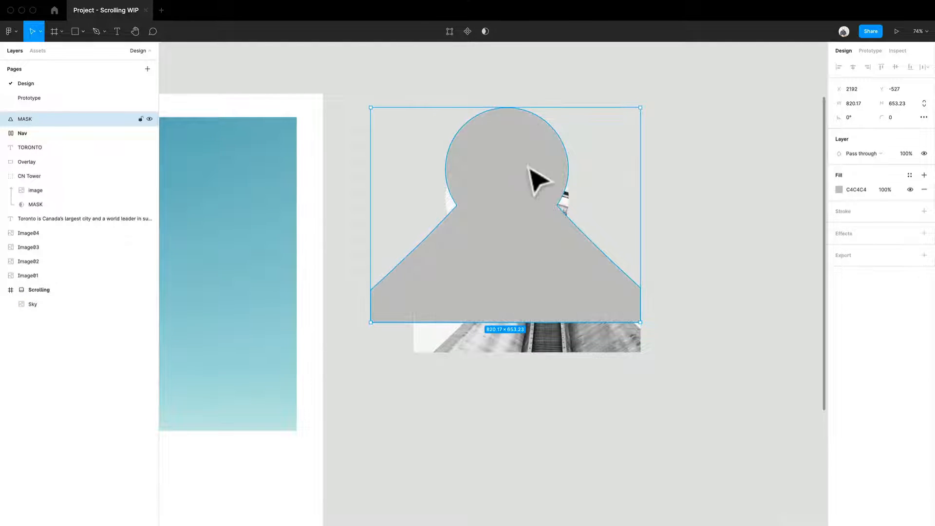
mouse_move(532, 177)
left_mouse_down()
mouse_move(659, 163)
mouse_move(720, 177)
mouse_move(533, 172)
left_mouse_up()
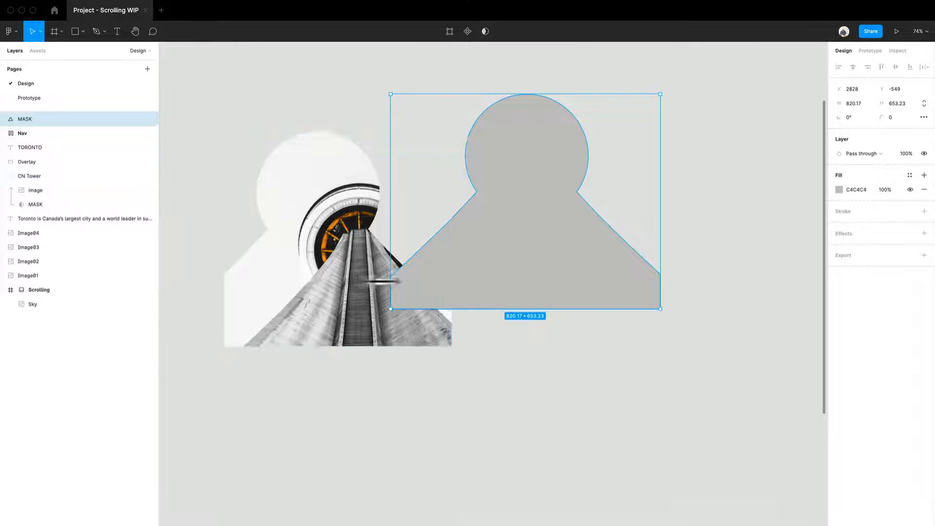
Step: Undo the MASK copy's changes, its duplication and the tower image's shift
key("super+z")
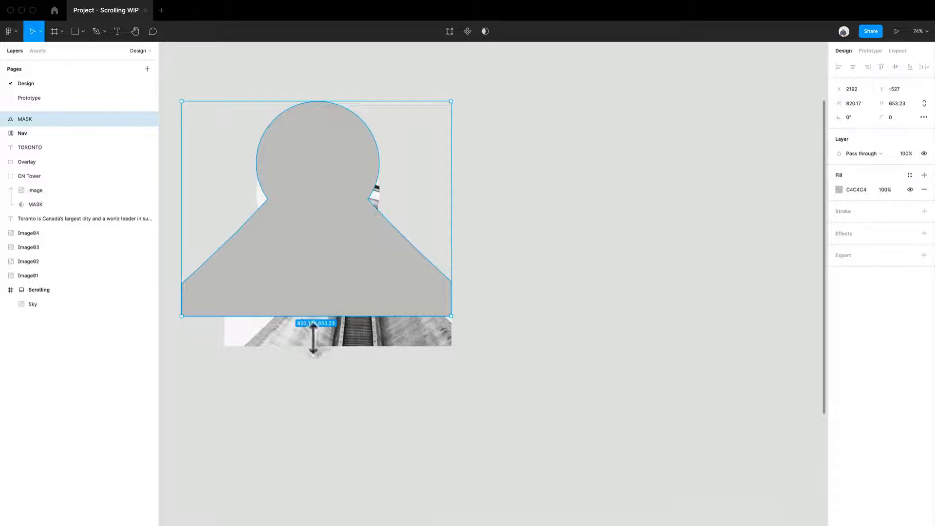
key("super+z")
key("super+z")
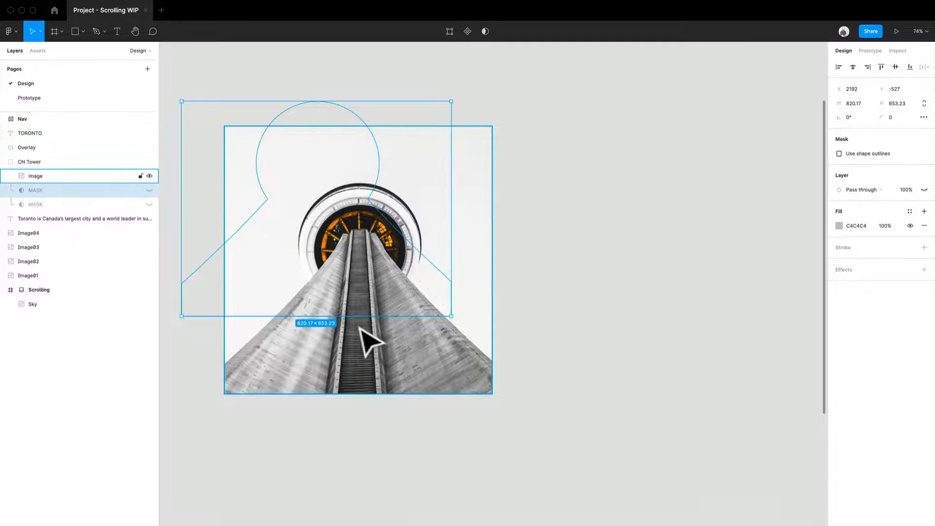
key("super+z")
key("super+z")
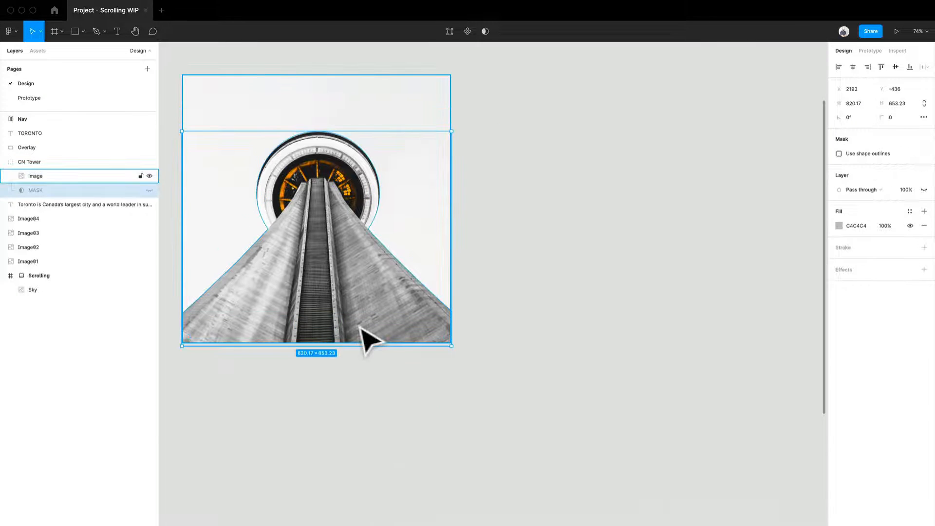
Step: Show the MASK layer of the CN Tower group again and clear the selection
left_click(359, 326)
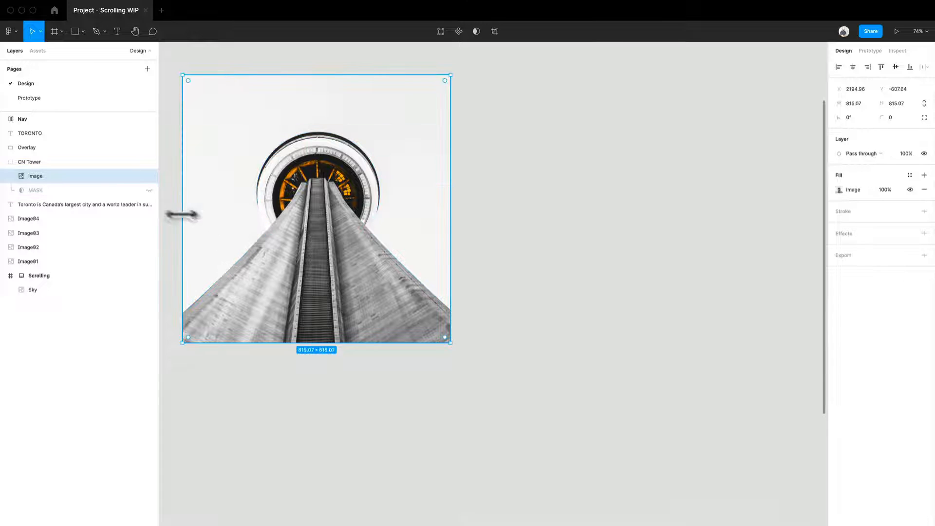
left_click(150, 191)
scroll(391, 283, "down", 5)
left_click_drag(420, 363, 650, 243)
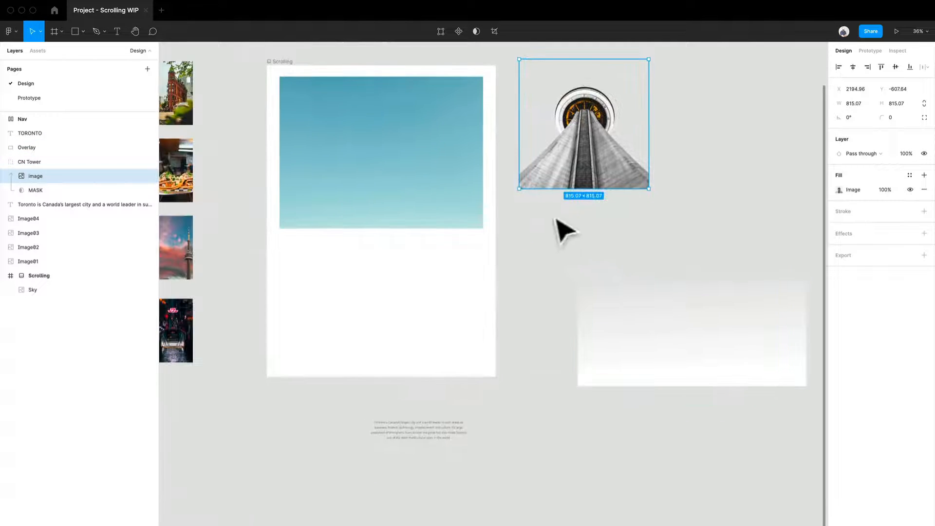
left_click_drag(553, 219, 563, 291)
scroll(556, 295, "up", 1)
key("Escape")
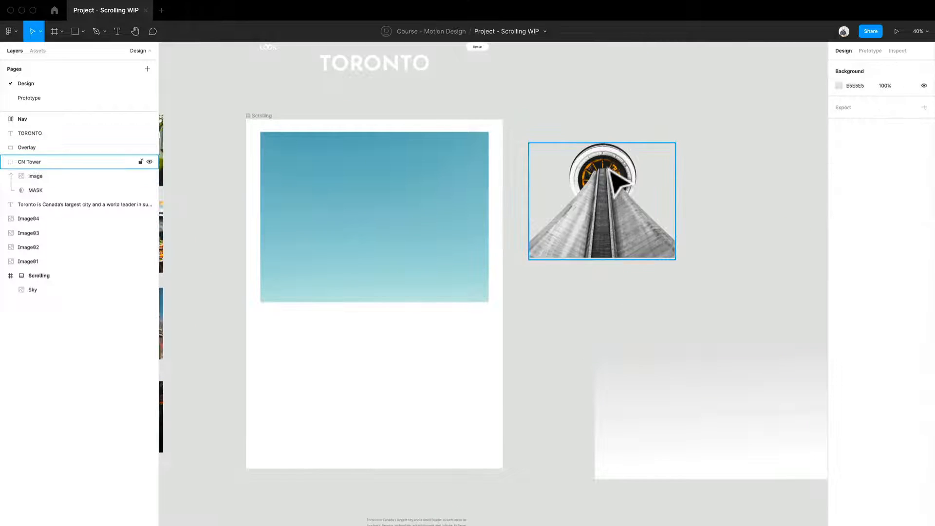
Step: Place the CN Tower group over the lower middle of the sky and the TORONTO title over the tower's top
left_click_drag(560, 191, 380, 213)
scroll(381, 210, "up", 2)
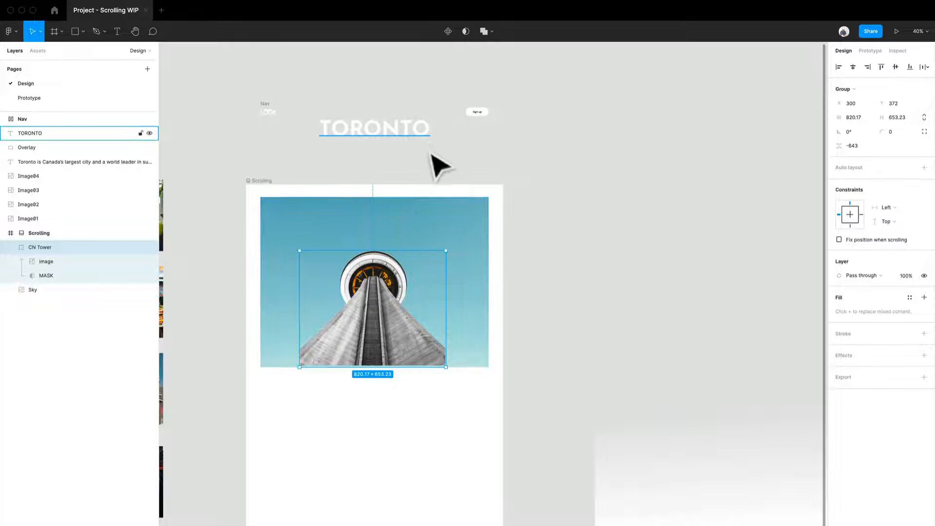
left_click_drag(431, 153, 414, 298)
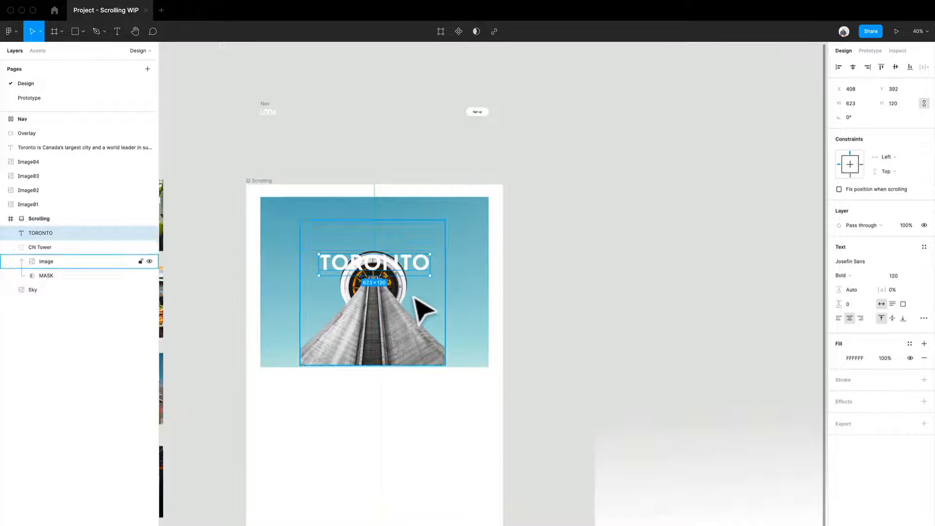
Step: Send the TORONTO title and the Sky image to the back so the title sits between sky and tower
scroll(423, 312, "up", 5)
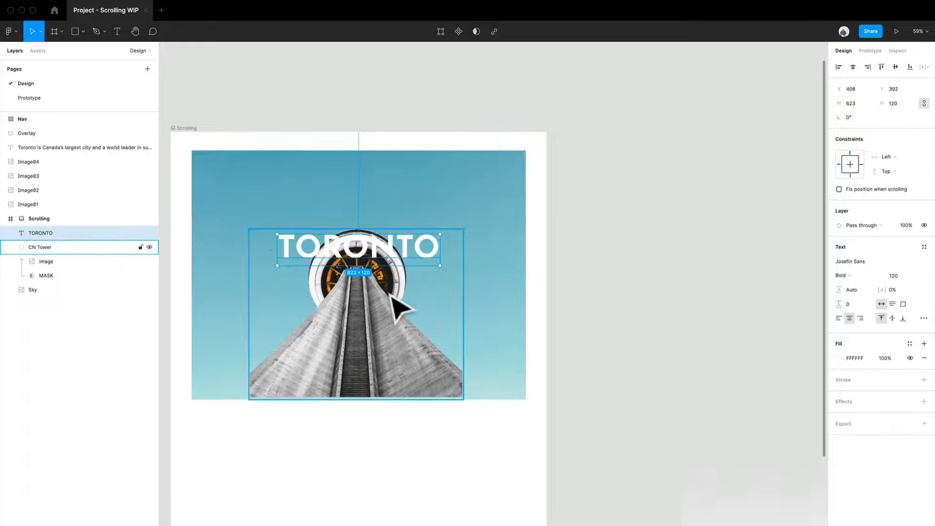
scroll(397, 304, "up", 6)
scroll(397, 304, "down", 5)
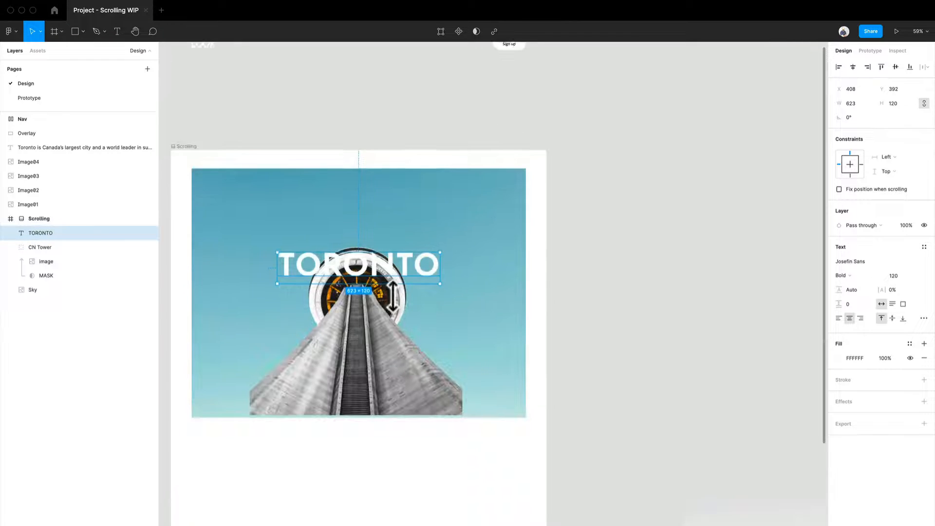
scroll(395, 299, "up", 1)
scroll(405, 299, "up", 3)
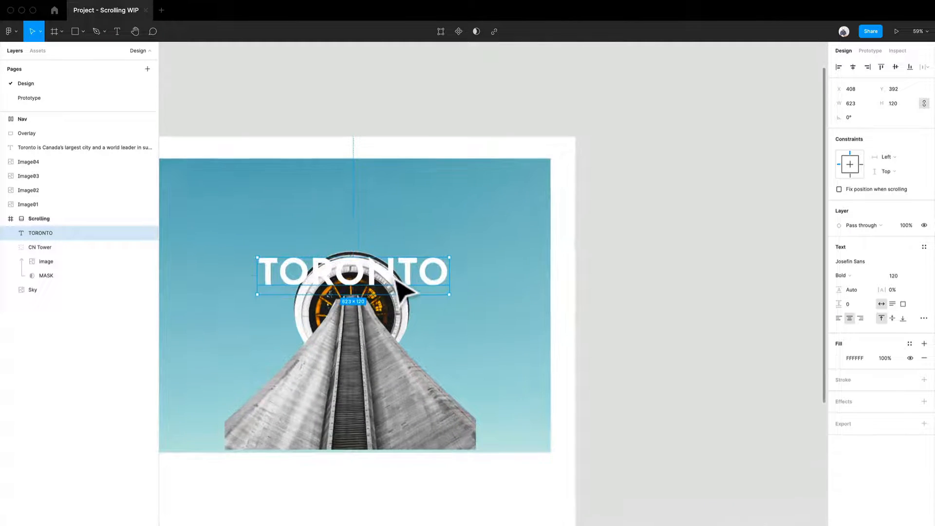
right_click(421, 275)
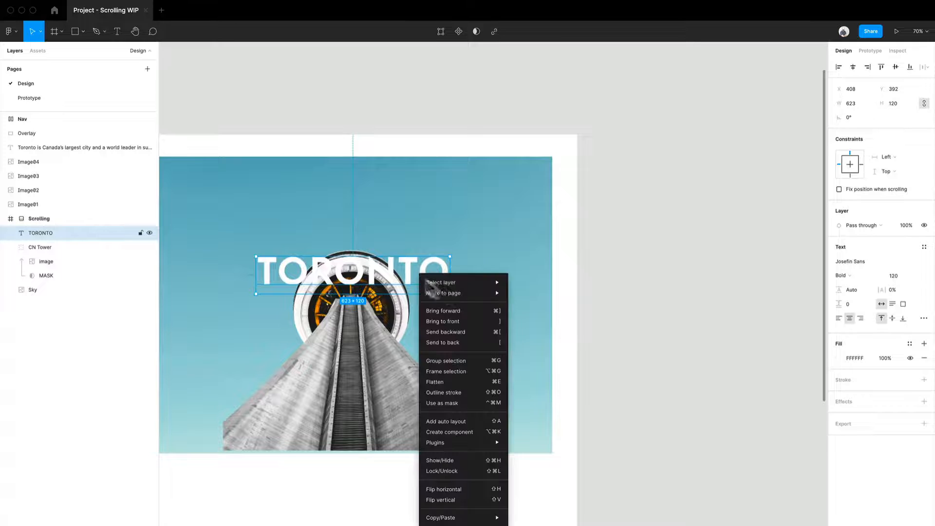
left_click(477, 342)
left_click(526, 254)
right_click(527, 253)
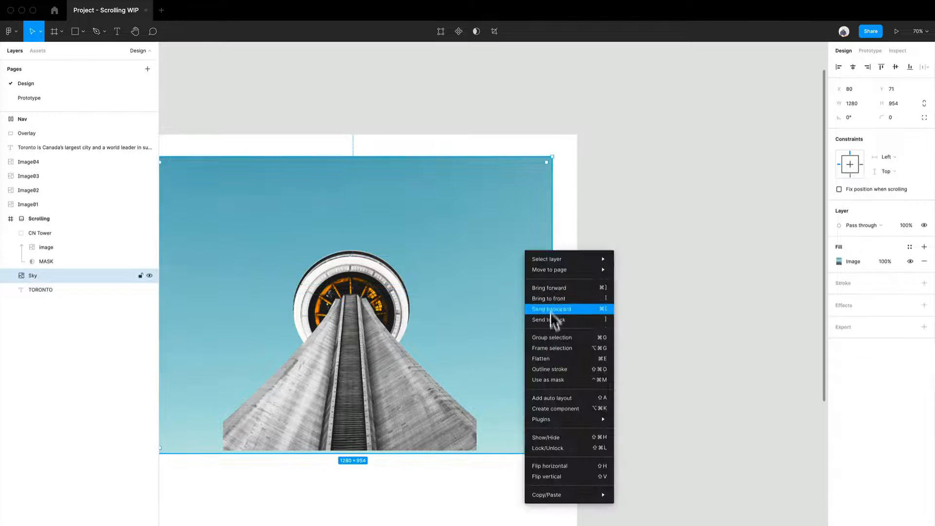
left_click(553, 320)
left_click(700, 319)
scroll(700, 283, "down", 2)
scroll(700, 283, "left", 3)
Step: Shift the CN Tower group down to Y 383 and centre it horizontally in the Scrolling frame
left_click(531, 251)
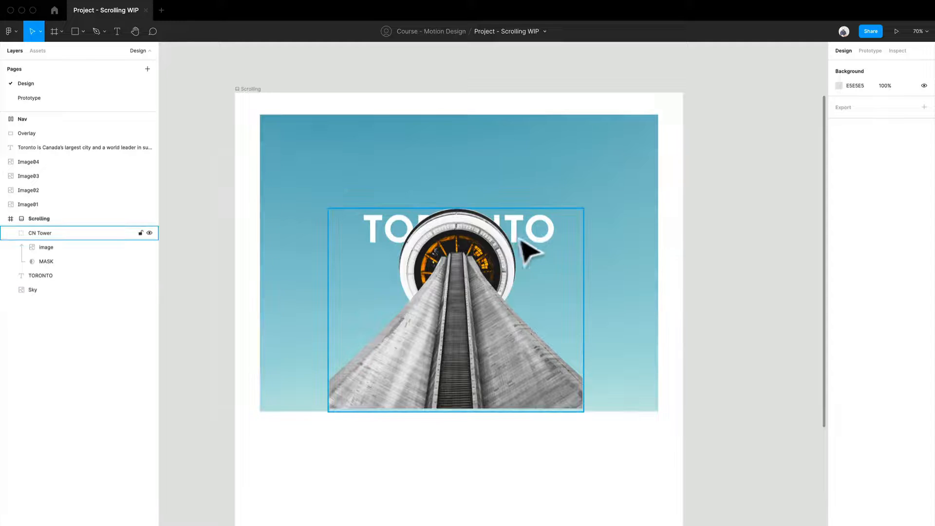
left_click(531, 249)
left_click_drag(470, 351, 482, 373)
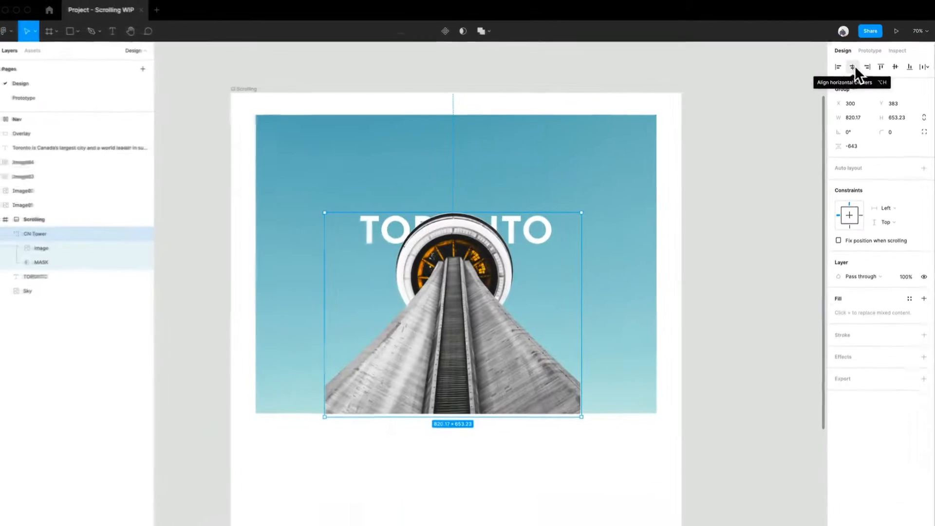
left_click(852, 67)
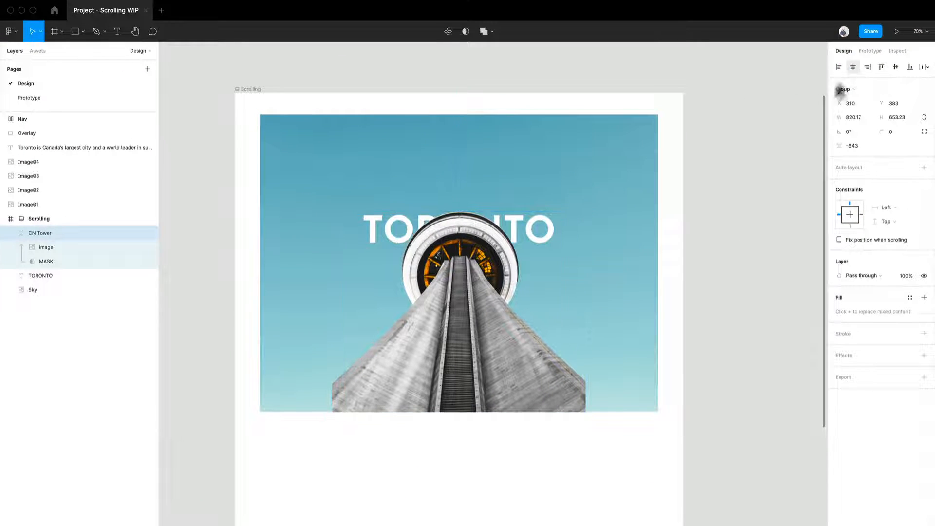
Step: Place the Nav across the top of the sky at X 94, Y 118 and narrow it to 1241 wide
scroll(546, 262, "down", 3)
left_click_drag(692, 312, 598, 305)
left_click_drag(712, 288, 605, 261)
scroll(435, 302, "down", 3)
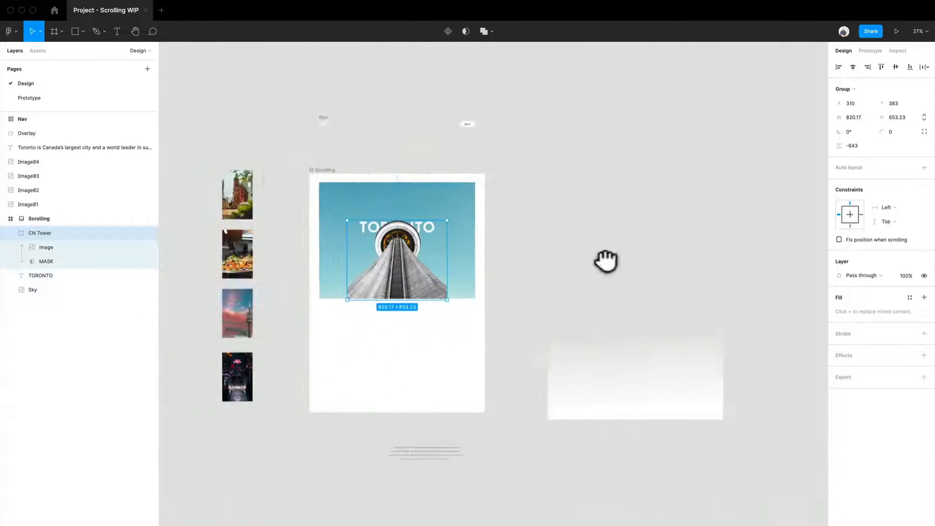
scroll(514, 180, "up", 2)
left_click_drag(506, 173, 542, 180)
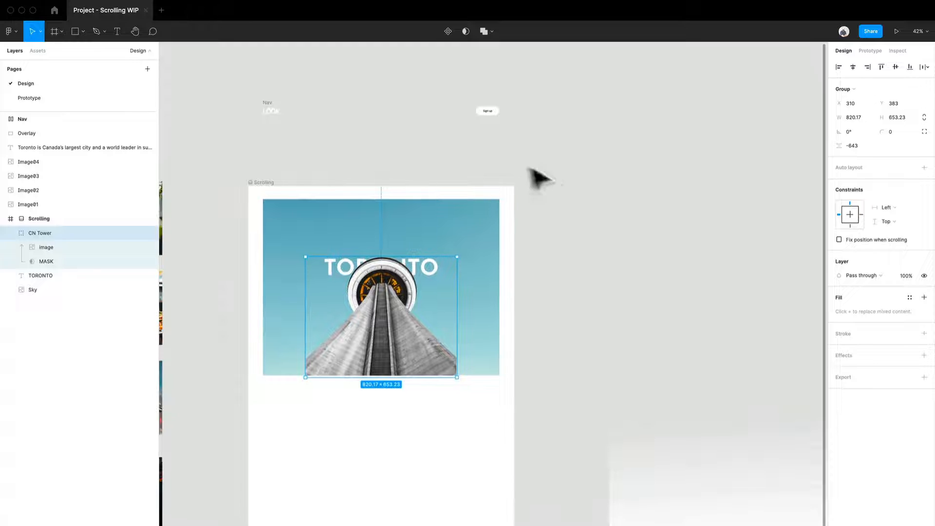
left_click_drag(278, 115, 278, 211)
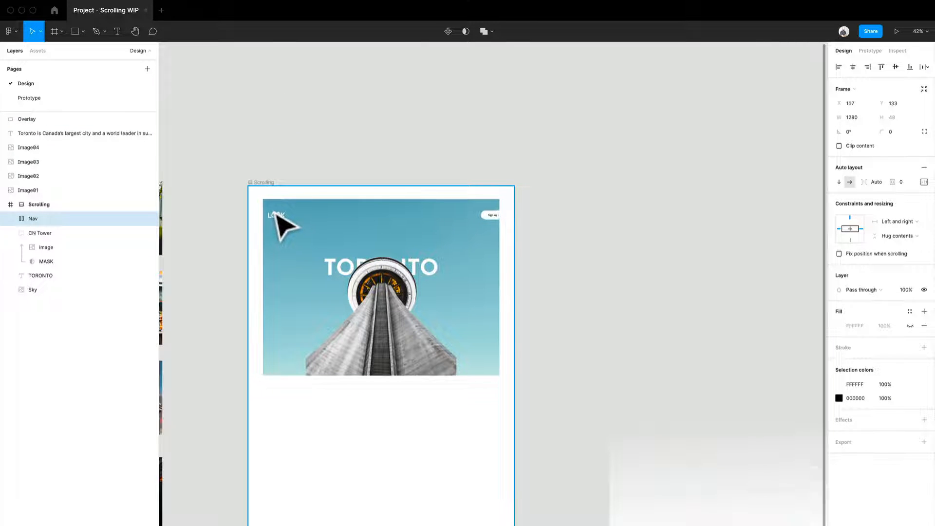
scroll(295, 251, "up", 5)
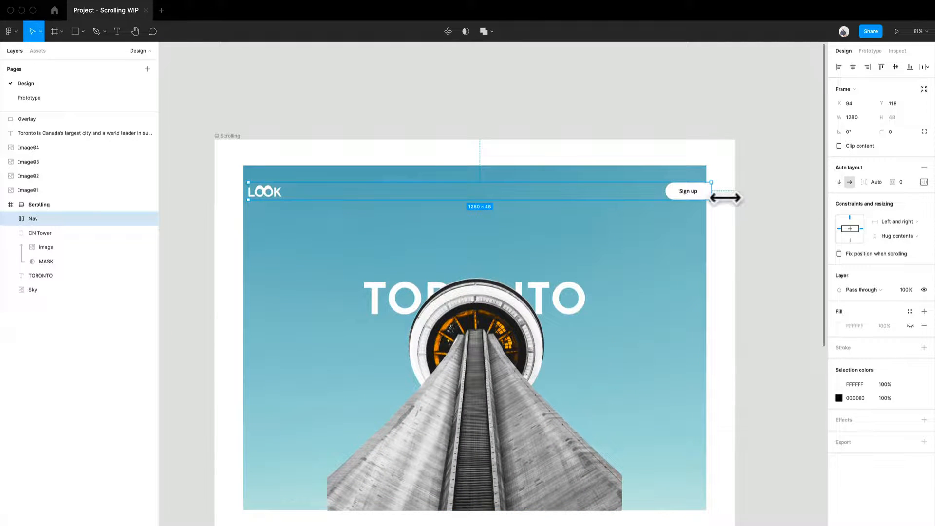
left_click_drag(725, 198, 707, 200)
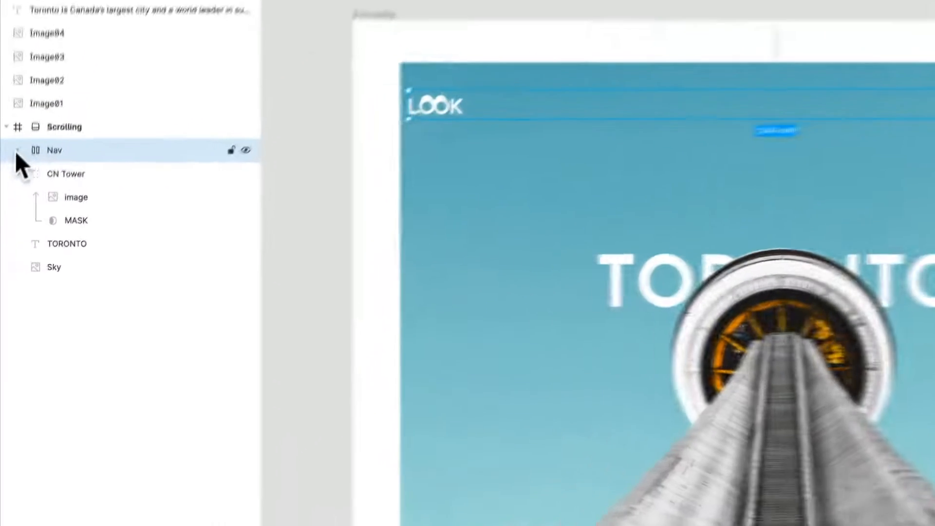
Step: Expand the Nav frame's layers and examine its Button and Logo before reselecting Nav
left_click(11, 219)
left_click(74, 166)
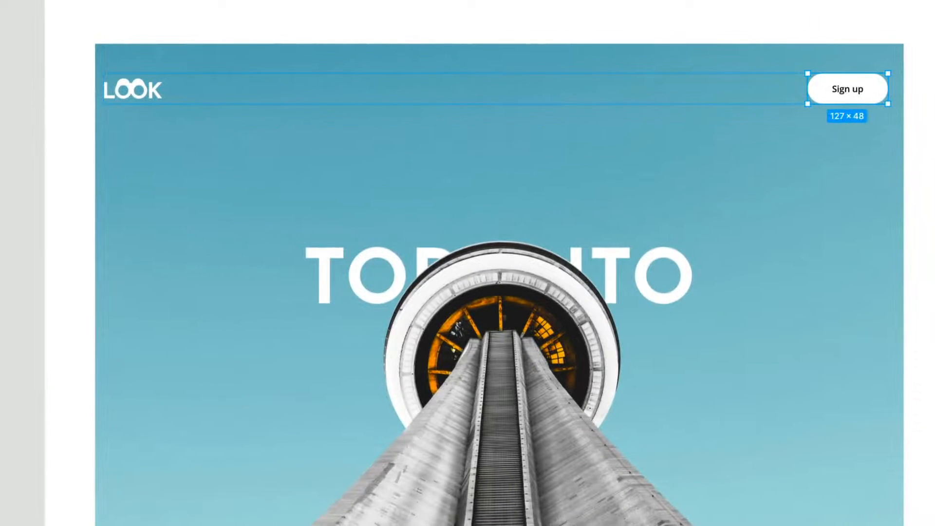
left_click(67, 194)
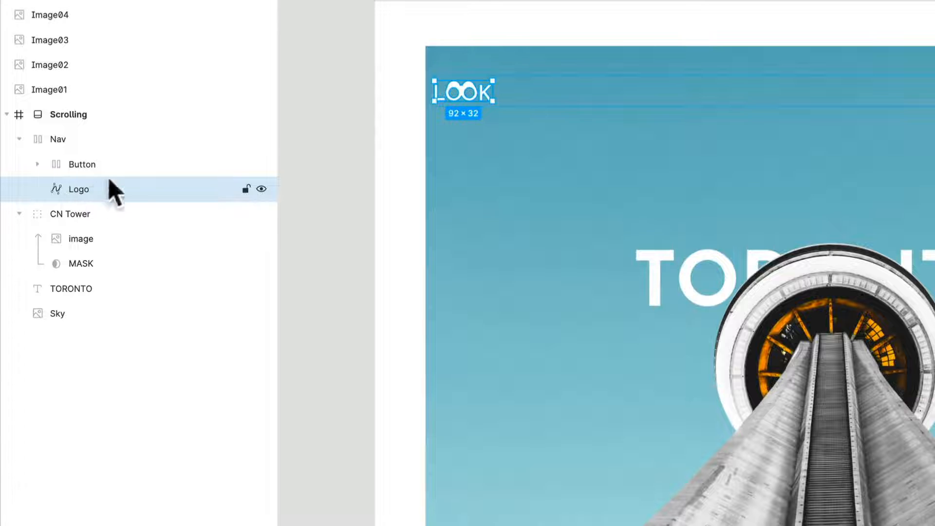
left_click(115, 140)
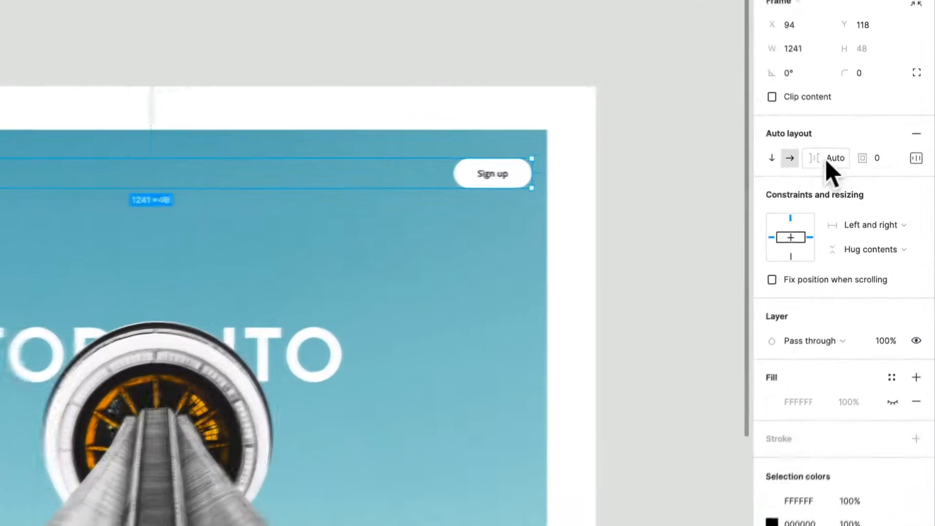
Step: Try packed distribution with 20 spacing in the Nav's auto layout and return it to Space between
left_click(916, 157)
left_click(850, 292)
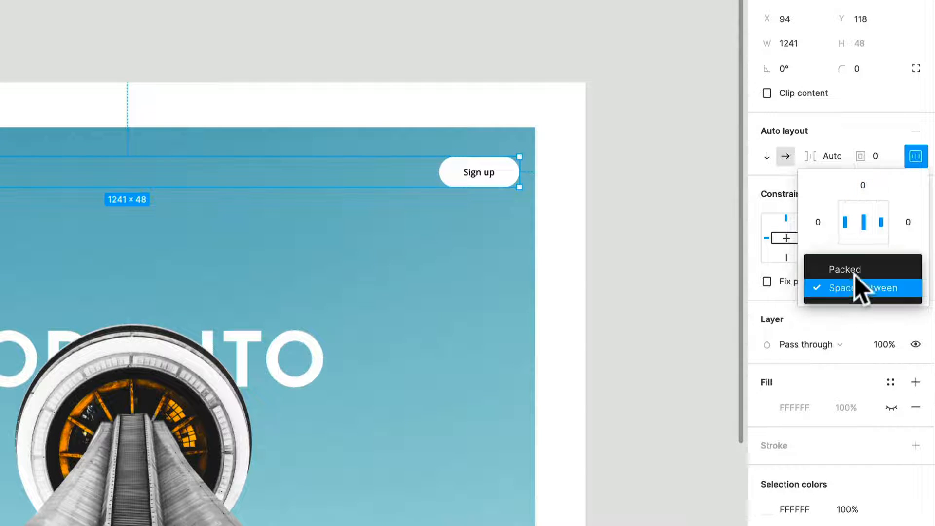
left_click(858, 269)
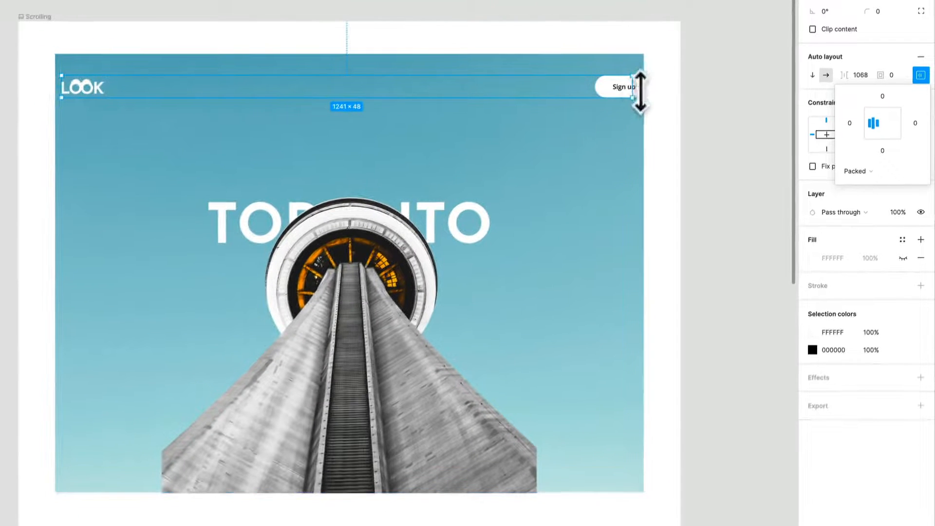
left_click(862, 79)
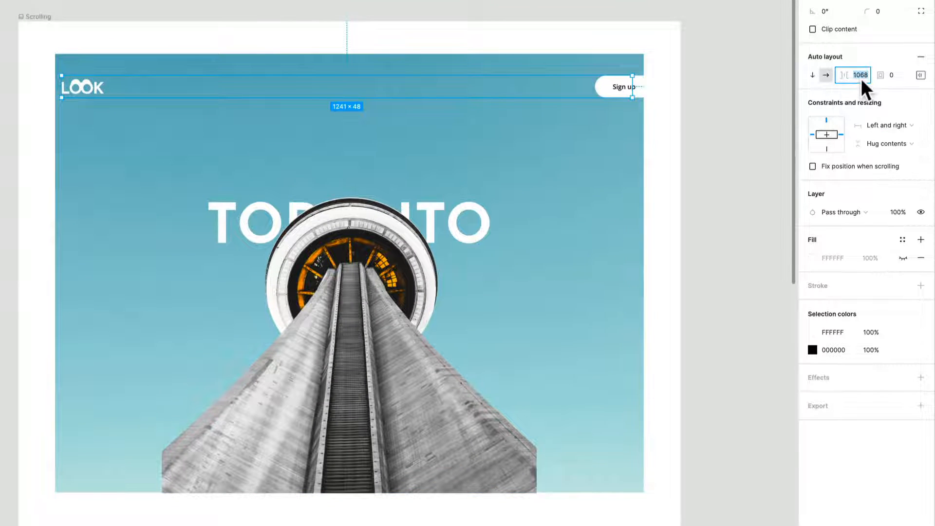
type("20")
key("Return")
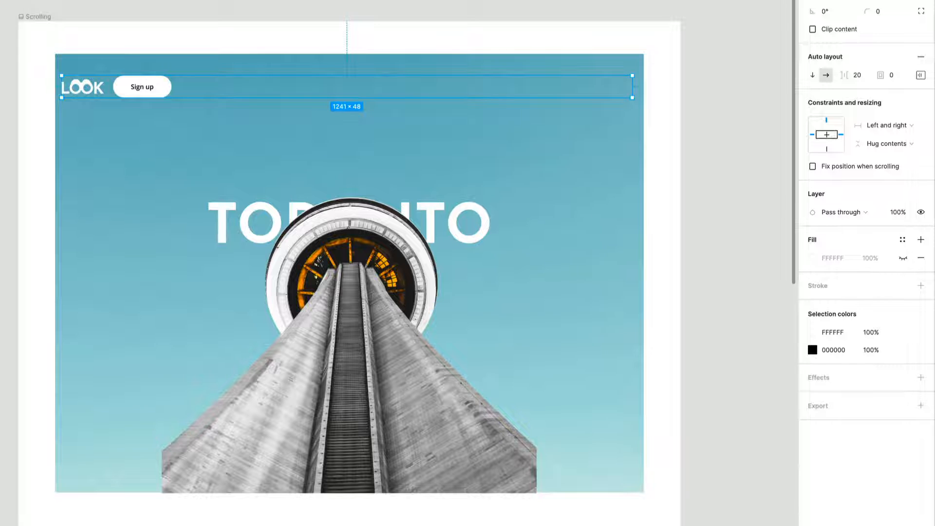
key("ctrl+z")
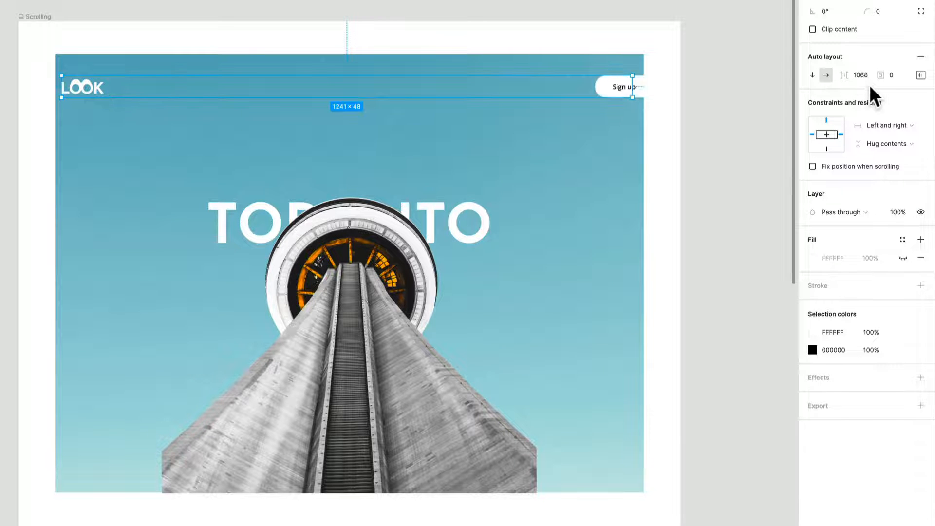
left_click(920, 76)
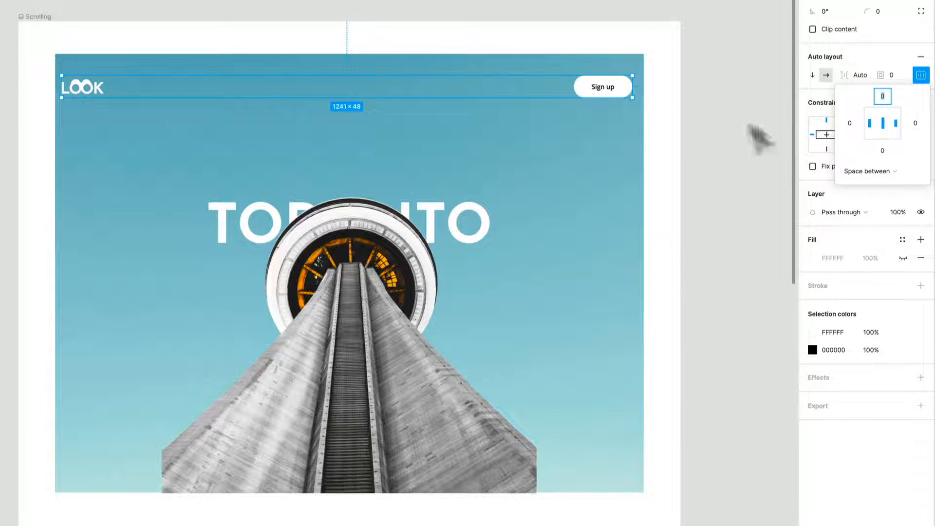
Step: Inset both ends of the Nav to make it 1191 wide and centre it horizontally in the Scrolling frame
left_click_drag(627, 105, 629, 170)
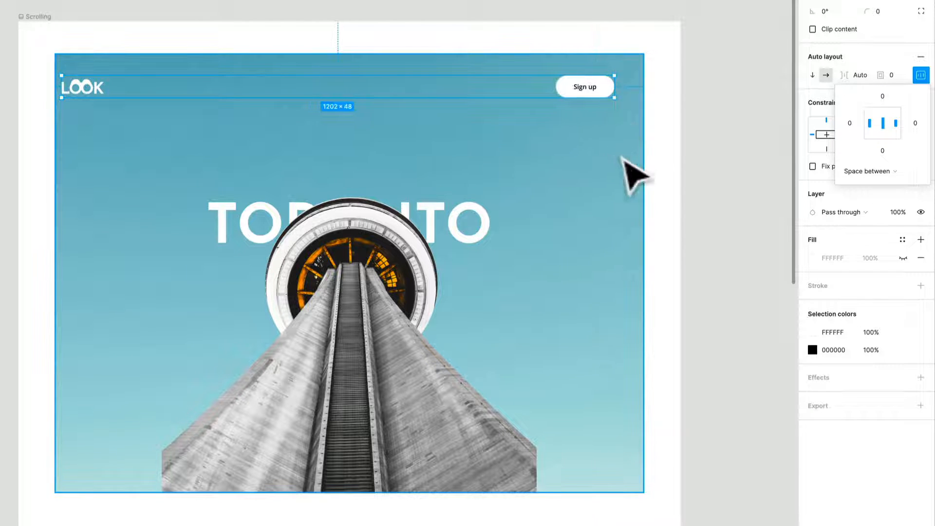
left_click_drag(628, 109, 625, 105)
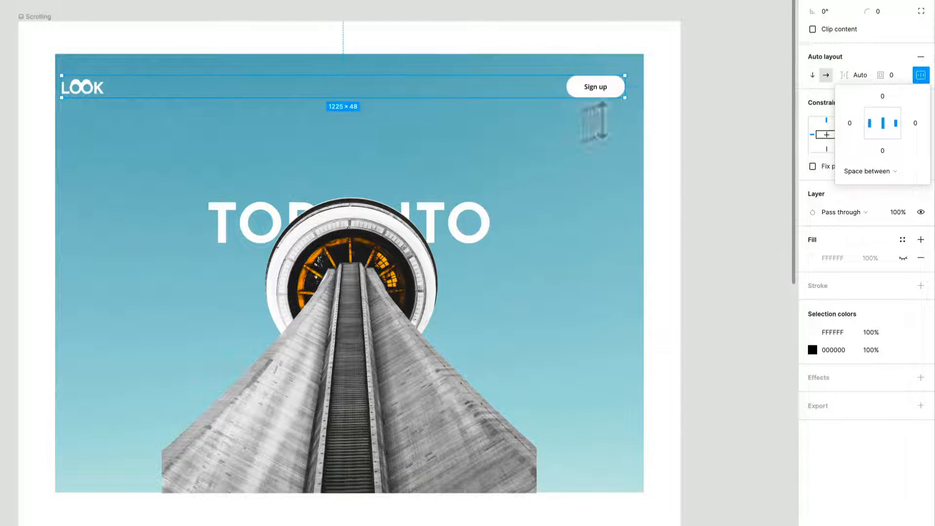
left_click_drag(82, 102, 92, 99)
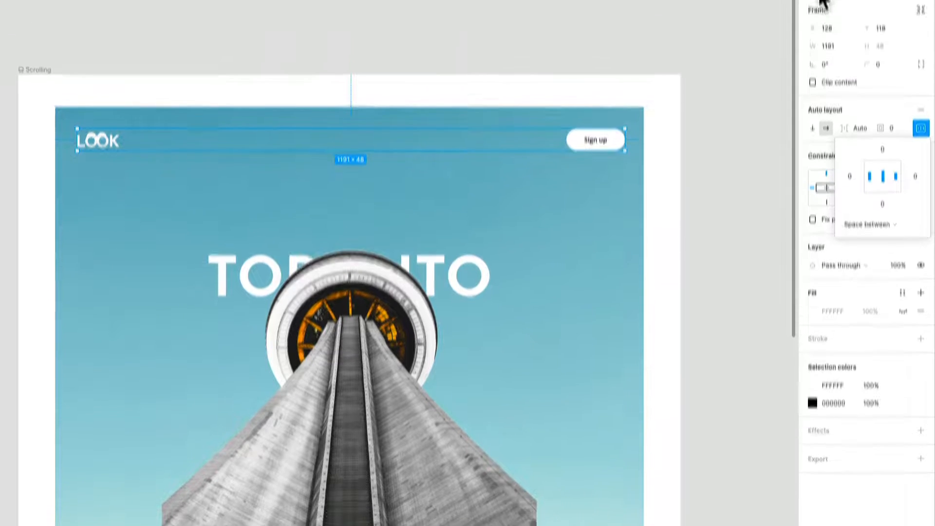
left_click(830, 31)
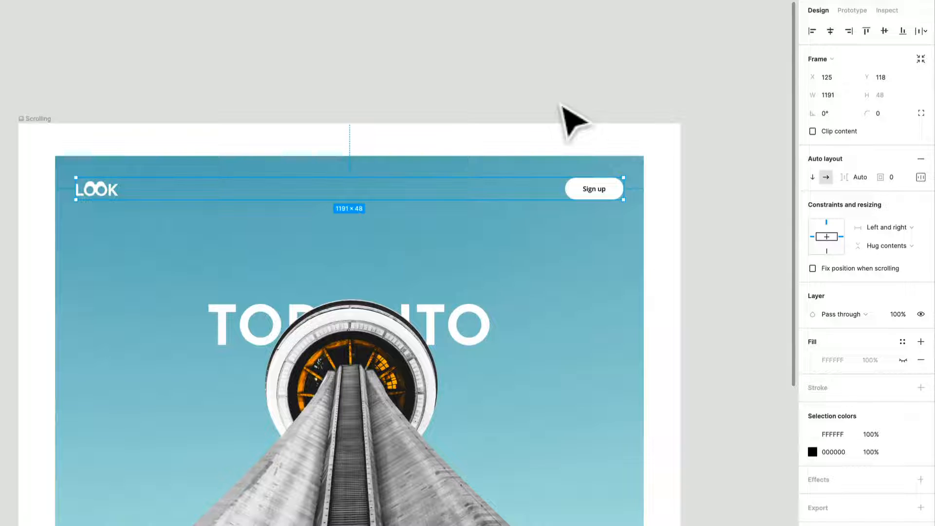
left_click(677, 233)
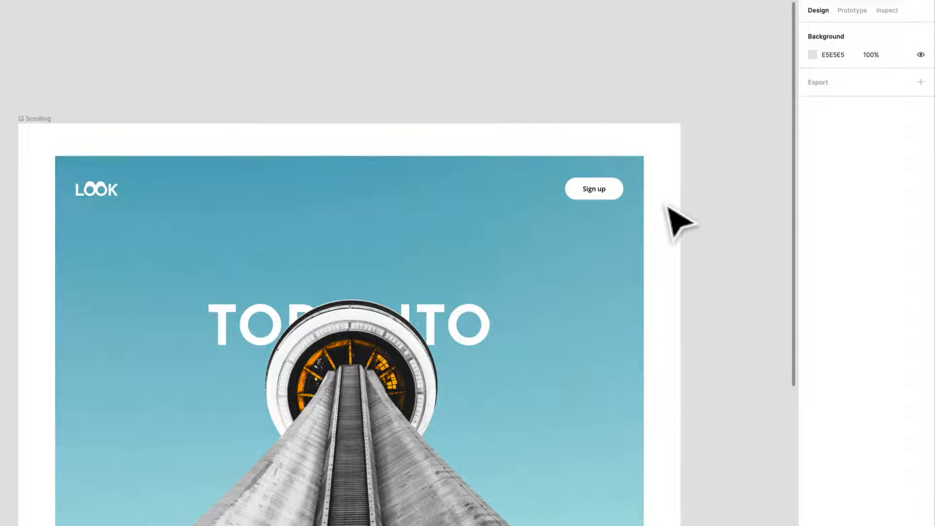
Step: Raise the CN Tower group to Y 372, lining its bounds up with the sky's lower edge
scroll(501, 221, "down", 5)
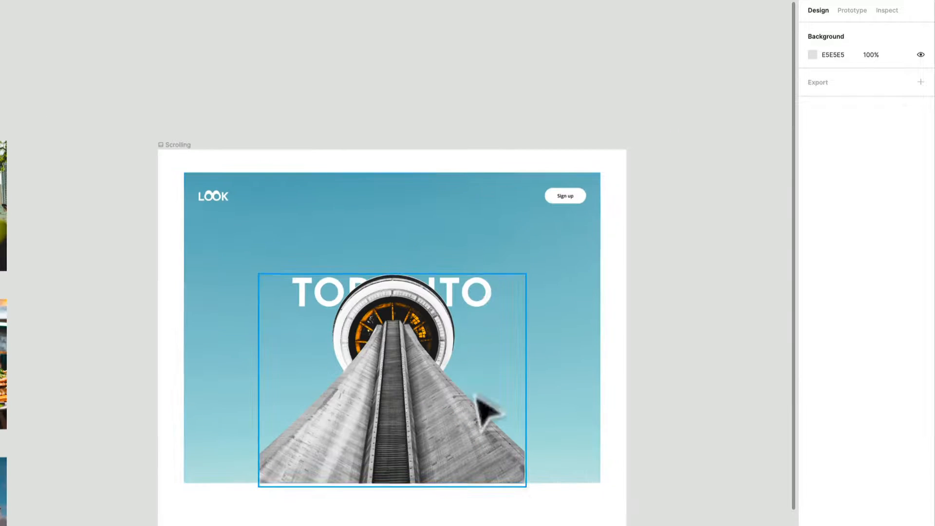
left_click_drag(490, 444, 489, 441)
scroll(502, 494, "up", 5)
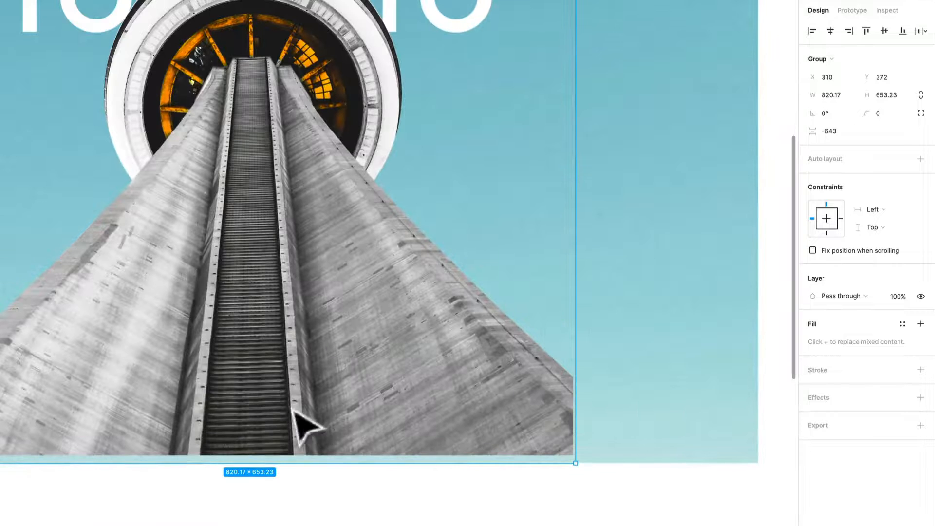
scroll(273, 397, "down", 2)
left_click_drag(23, 400, 188, 365)
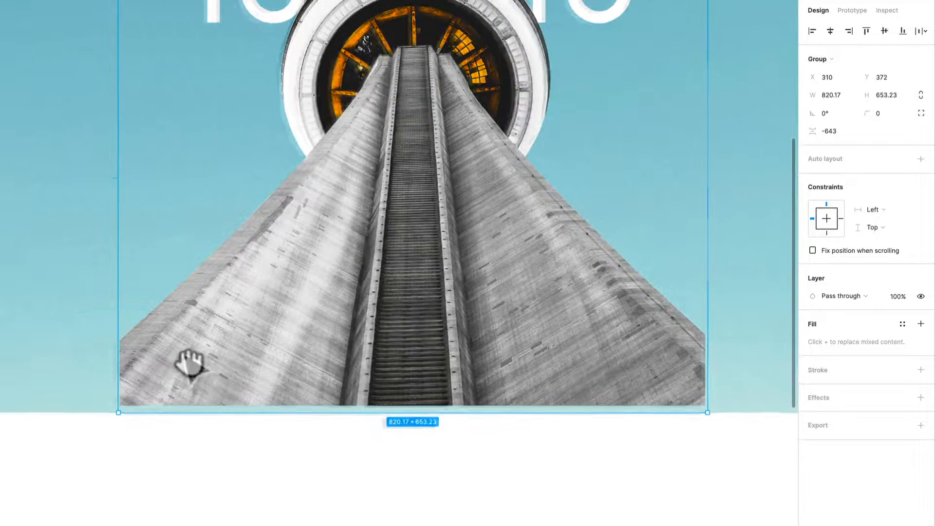
scroll(152, 464, "down", 5)
scroll(492, 480, "down", 1)
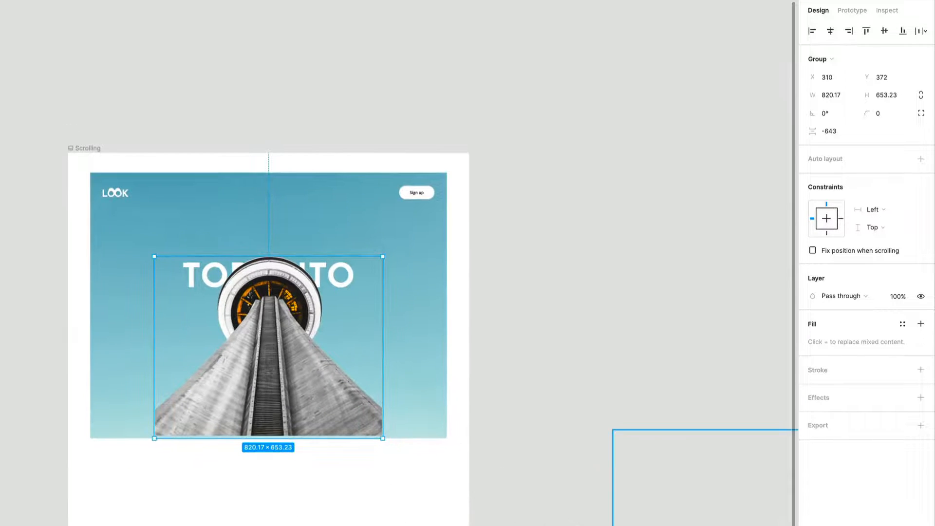
Step: Move the linear gradient overlay onto the hero in the Scrolling frame, at X 1, Y 15
left_click_drag(707, 525, 638, 378)
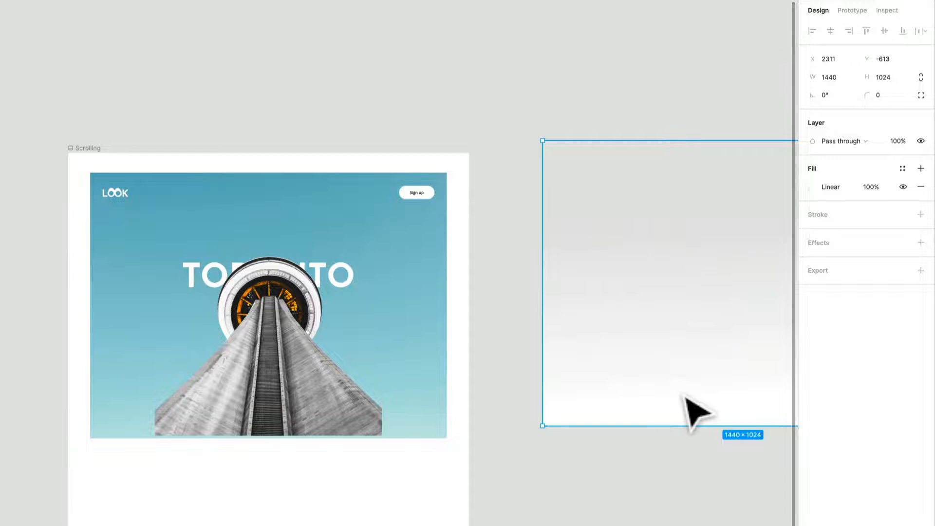
left_click_drag(684, 397, 233, 414)
scroll(484, 411, "up", 3)
scroll(321, 400, "left", 3)
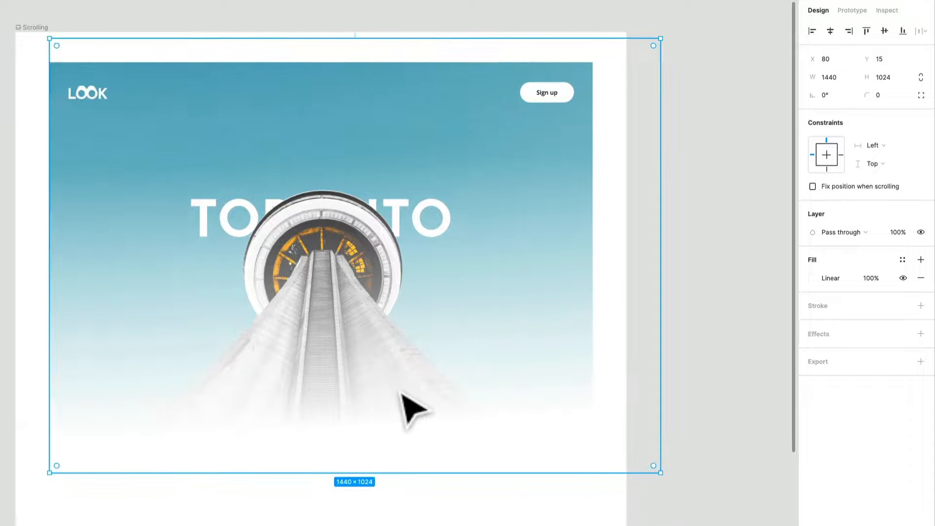
left_click_drag(399, 393, 363, 392)
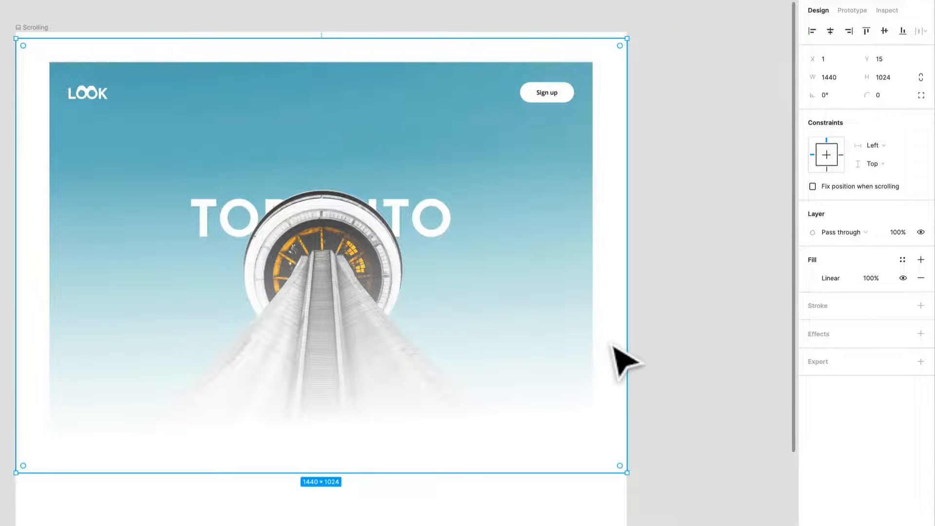
Step: Fit the overlay to the top of the Scrolling frame at X 0, Y 0, sized 1440 × 1025
left_click_drag(614, 344, 641, 328)
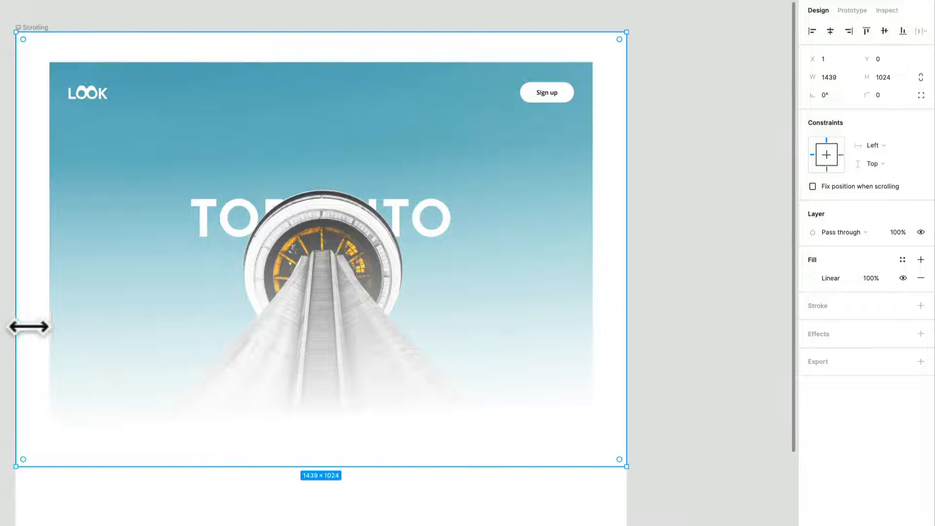
mouse_move(27, 325)
left_mouse_down()
mouse_move(19, 324)
mouse_move(27, 327)
left_mouse_up()
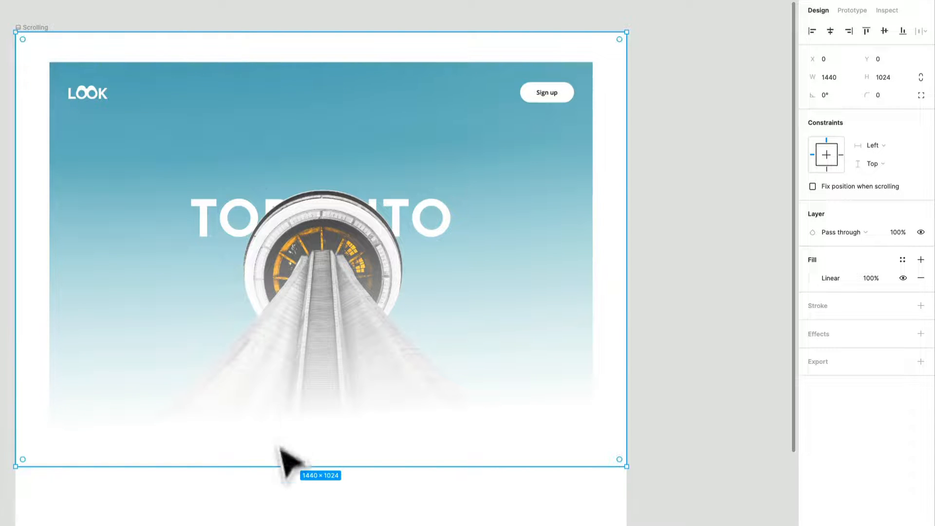
mouse_move(293, 468)
left_mouse_down()
mouse_move(298, 441)
mouse_move(302, 481)
left_mouse_up()
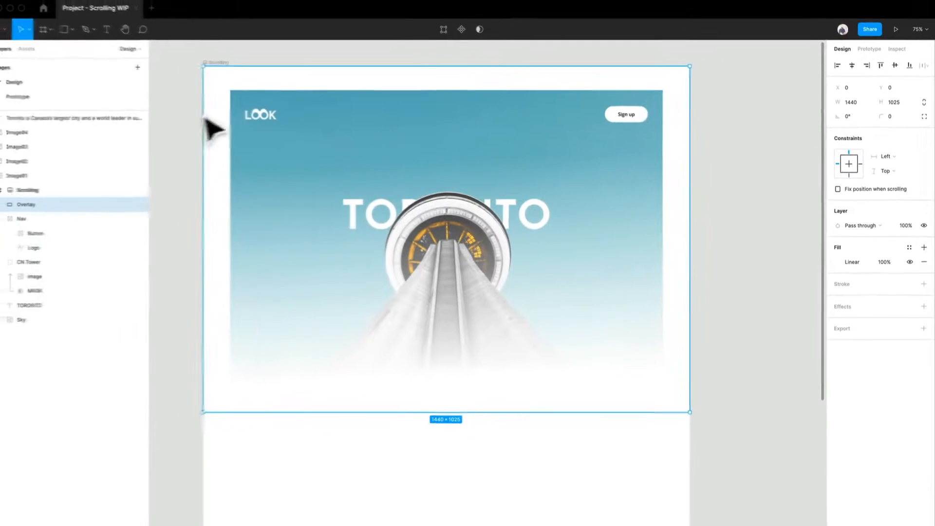
Step: Reorder the layers so the Nav frame sits above Overlay in the Scrolling frame
left_click(43, 221)
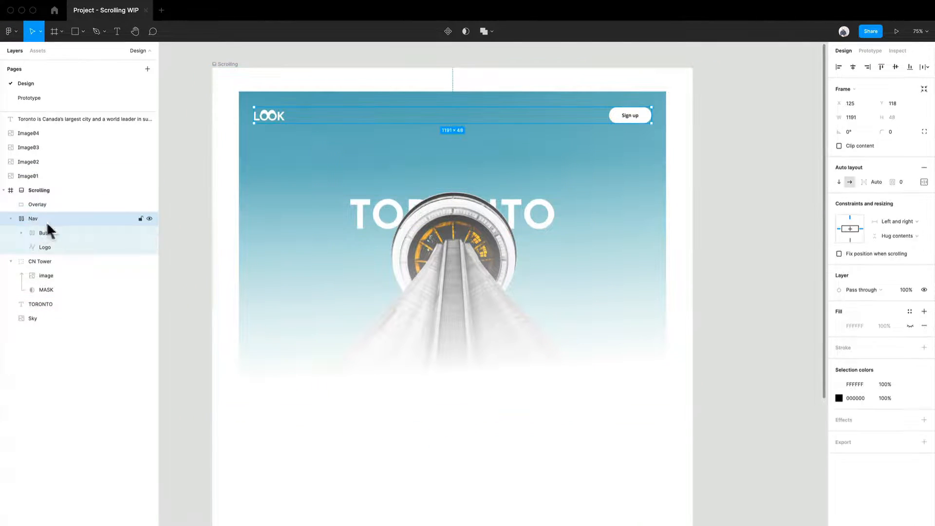
left_click_drag(54, 221, 58, 198)
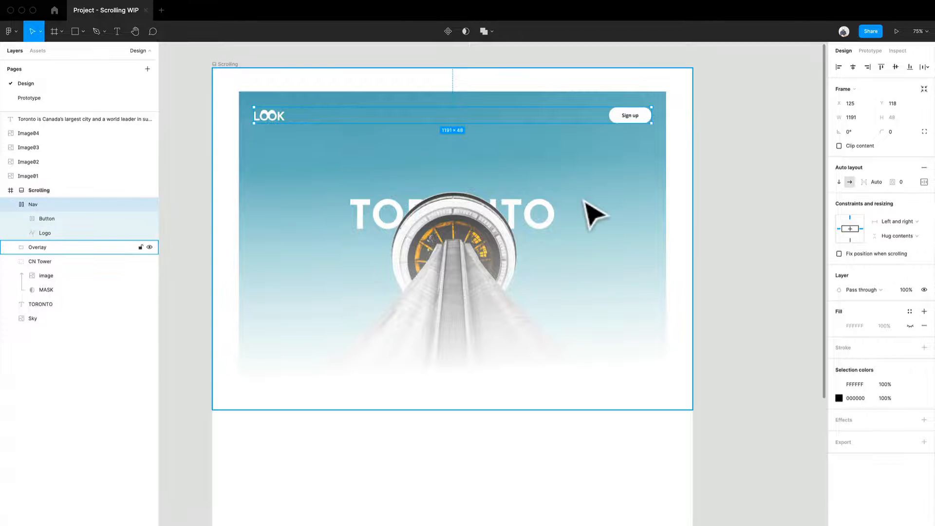
scroll(738, 289, "down", 1)
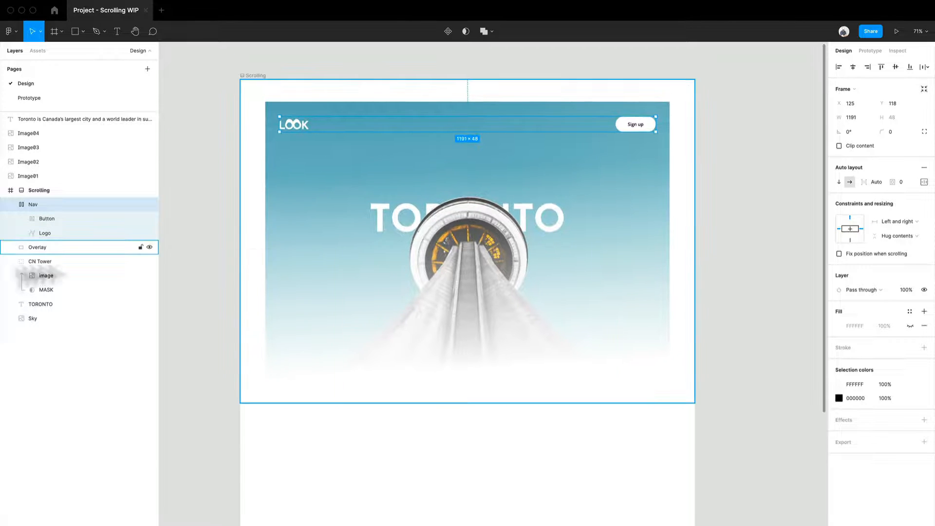
Step: Raise the TORONTO title behind the CN Tower to Y 312
left_click(66, 316)
left_click(69, 305)
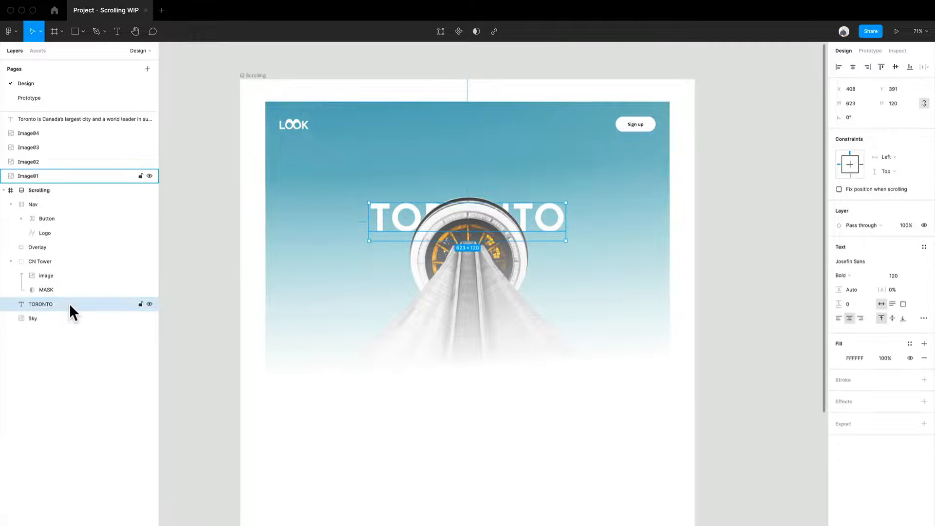
key("shift+Up")
key("shift+Up")
key("shift+Up")
key("shift+Up")
key("shift+Up")
key("shift+Up")
key("shift+Up")
key("Up")
key("Up")
key("Up")
key("Up")
key("Up")
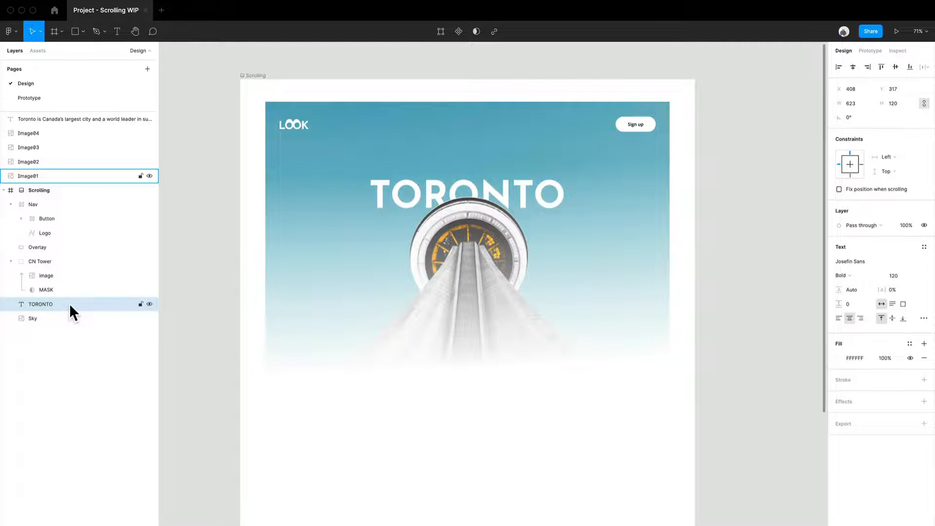
key("shift+Up")
key("shift+Up")
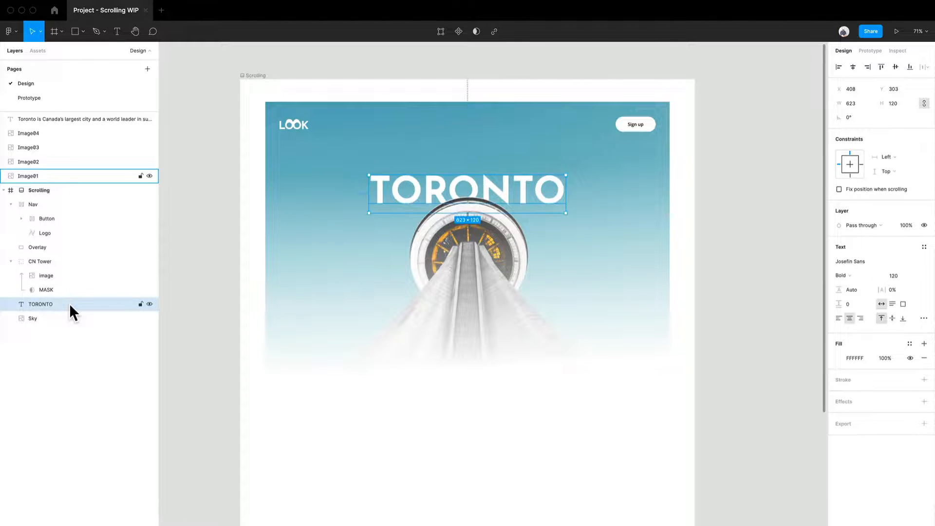
key("shift+Down")
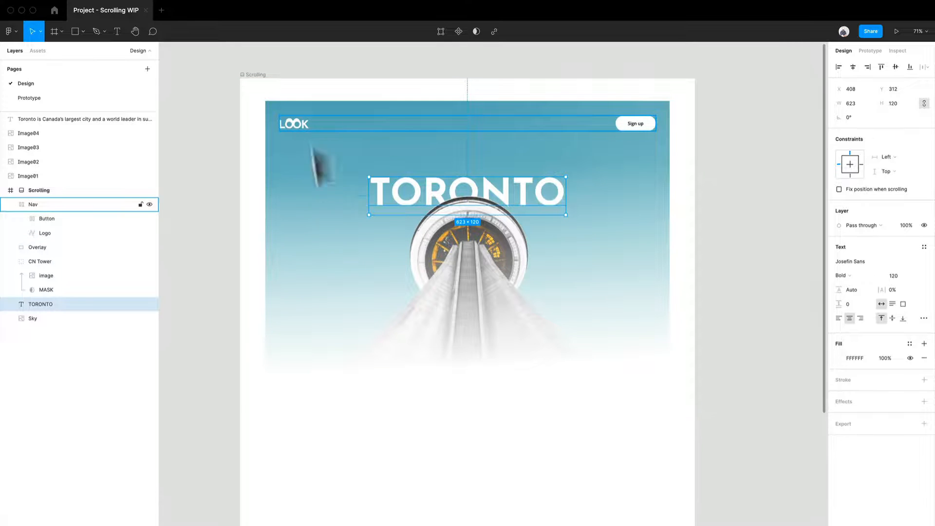
Step: Extend the Scrolling frame downward to a height of 1976
scroll(382, 372, "down", 5)
left_click_drag(463, 439, 483, 366)
left_click_drag(334, 317, 344, 309)
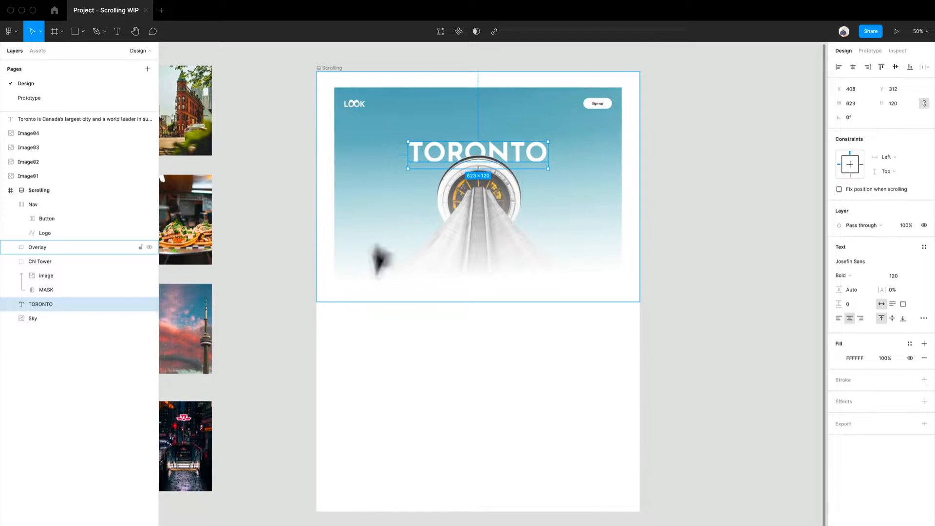
right_click(462, 305)
left_click(405, 512)
left_click_drag(405, 512, 406, 517)
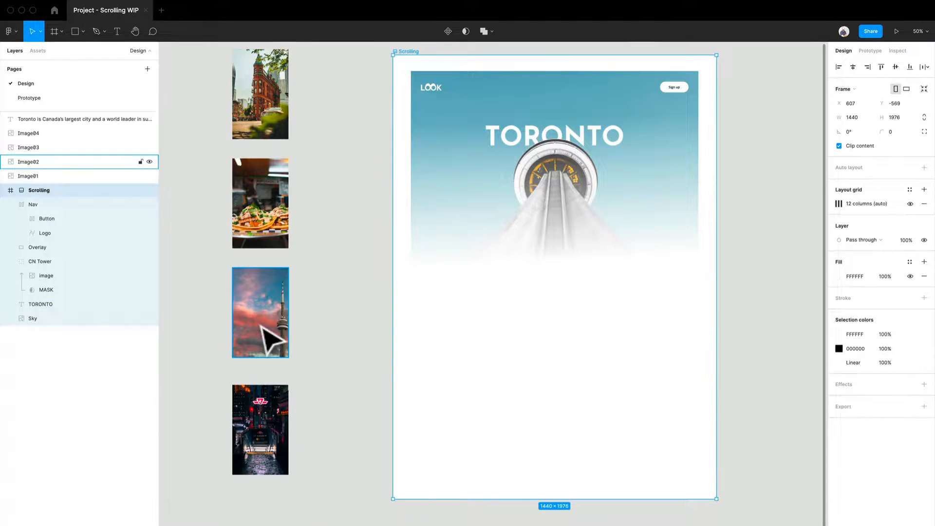
Step: Bring the sunset, subway, food and street images into the Scrolling frame as a row below the hero
left_click_drag(261, 319, 473, 384)
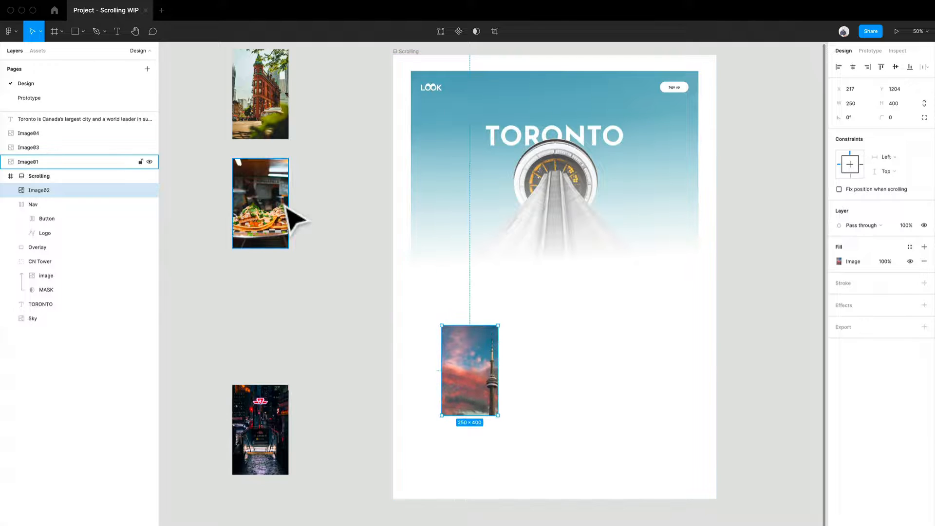
left_click_drag(287, 430, 551, 382)
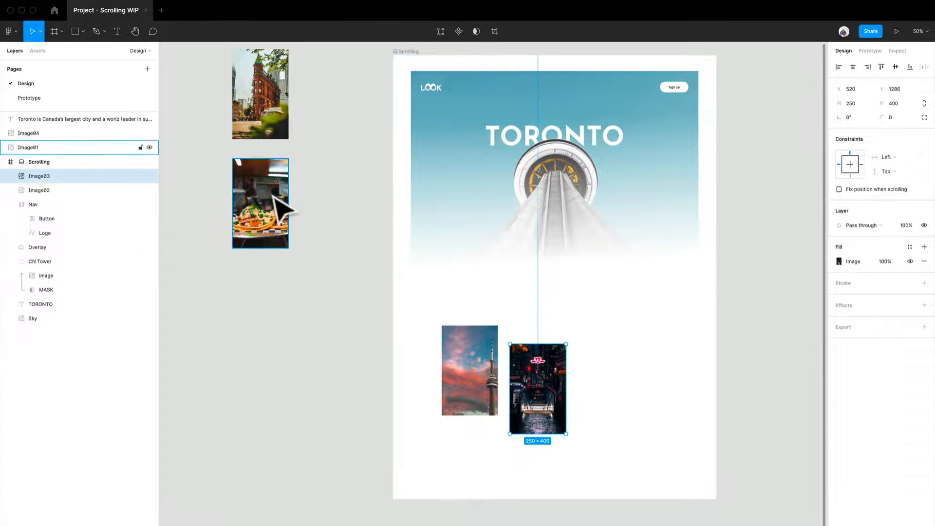
left_click_drag(276, 229, 615, 389)
left_click_drag(285, 105, 579, 384)
Step: Show the layout grid and shift the images toward its columns, placing Image02 at X 190, Y 1189
scroll(682, 375, "up", 5)
key("ctrl+g")
left_click_drag(506, 363, 553, 332)
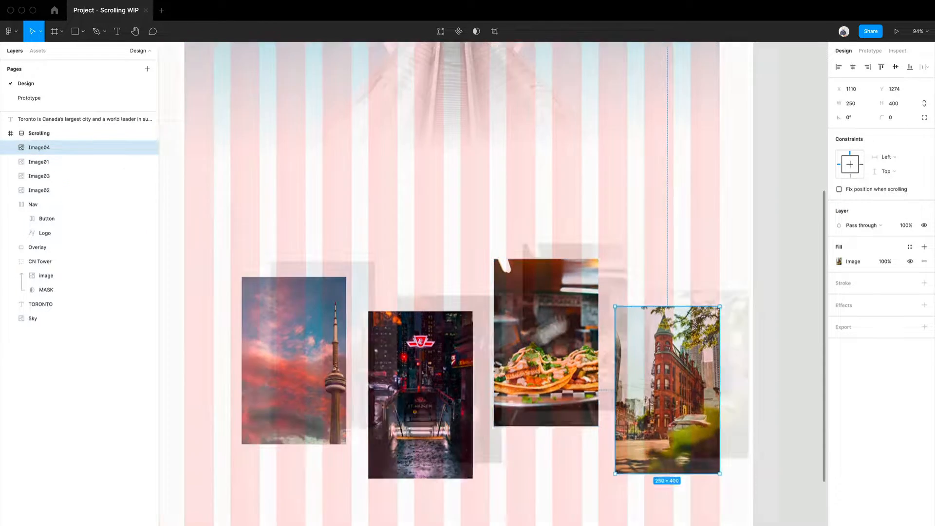
scroll(493, 283, "left", 2)
left_click_drag(367, 326, 353, 319)
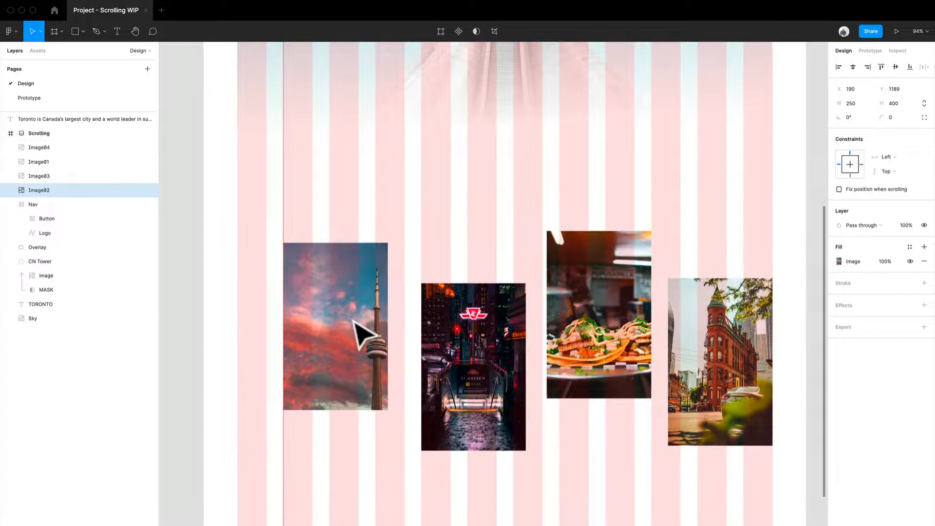
left_click_drag(495, 359, 476, 382)
Step: Fit the four images to three grid columns each, 290 wide, with Image03 at X 410 and Image04 at X 1070
left_click(356, 306)
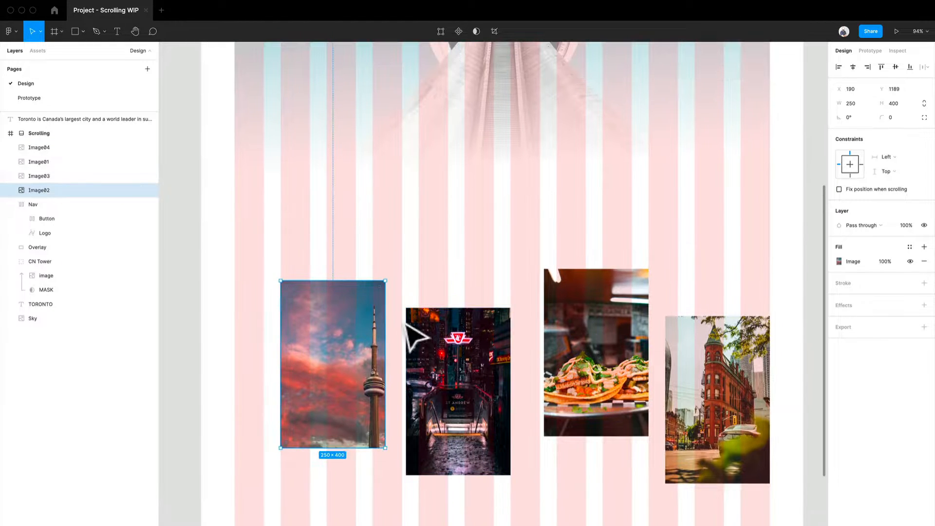
left_click_drag(395, 326, 368, 336)
left_click_drag(471, 378, 507, 367)
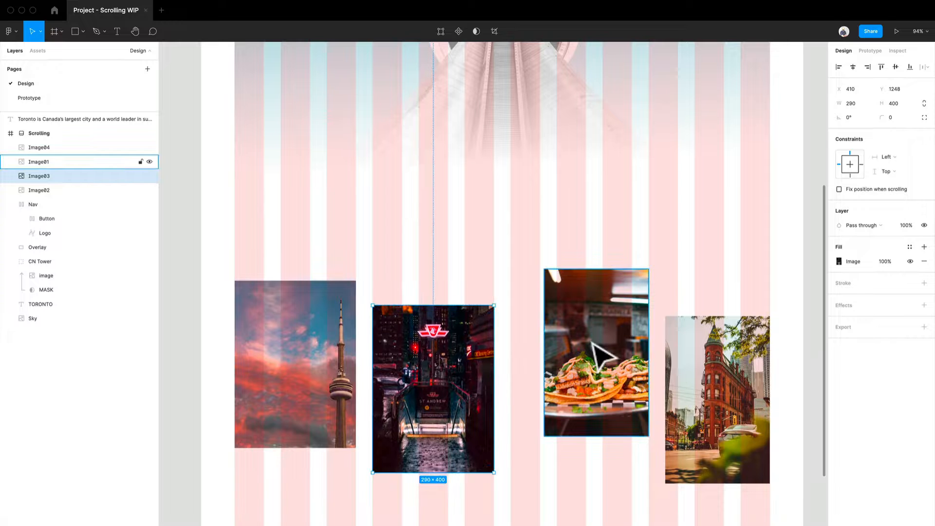
left_click_drag(592, 343, 641, 340)
left_click_drag(694, 358, 678, 354)
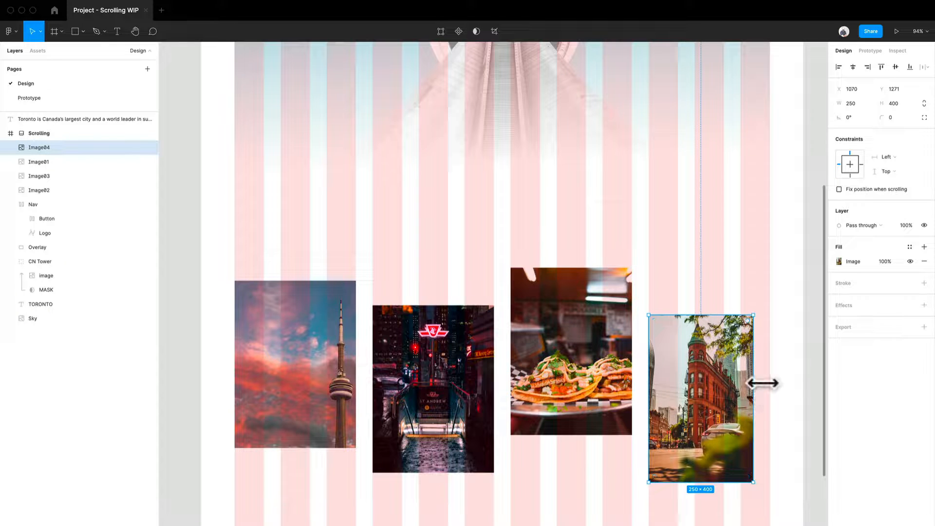
left_click_drag(763, 383, 780, 386)
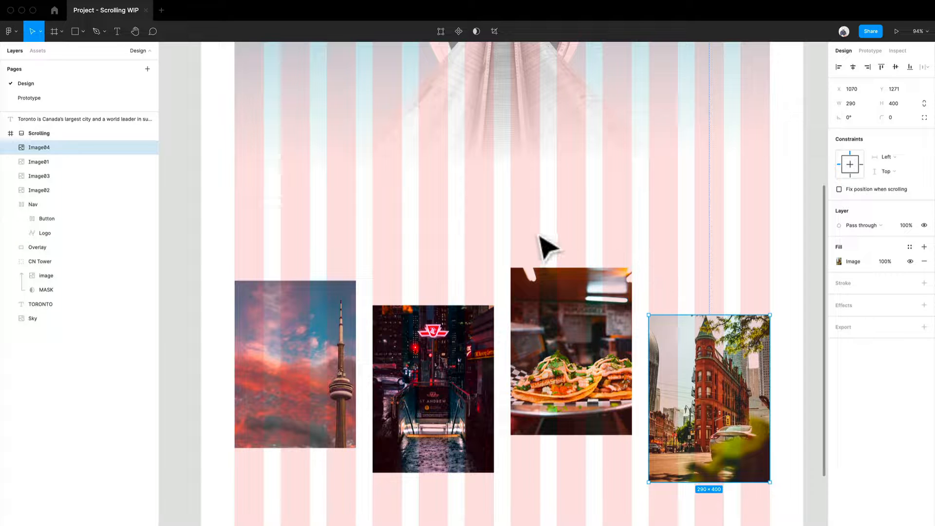
Step: Stagger the image row by raising Image02, Image01 and Image04, with Image04 at Y 1186
left_click_drag(305, 376, 311, 358)
left_click_drag(565, 379, 567, 343)
left_click_drag(700, 420, 700, 385)
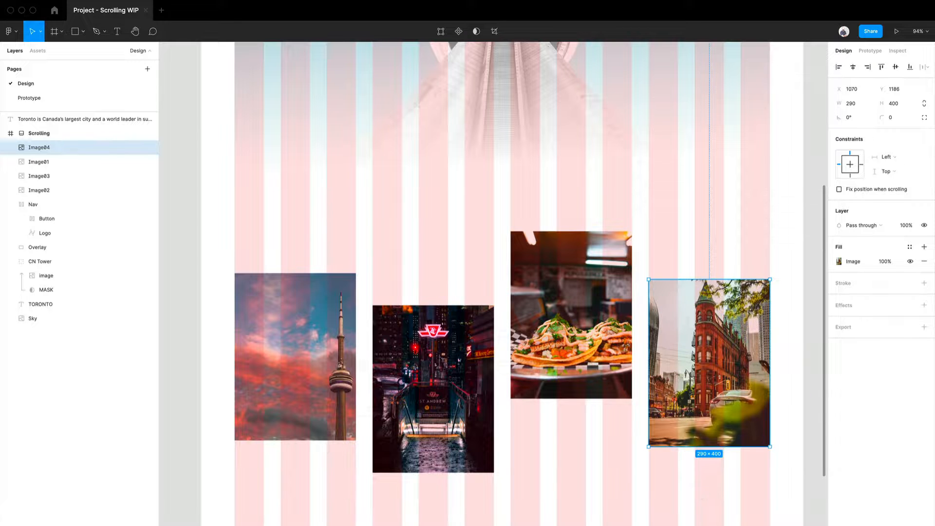
Step: Select all four images and raise them together closer to the hero
left_click_drag(709, 523, 319, 362)
left_click_drag(334, 401, 336, 363)
mouse_move(337, 366)
left_mouse_down()
mouse_move(337, 356)
mouse_move(335, 364)
left_mouse_up()
scroll(457, 390, "down", 7)
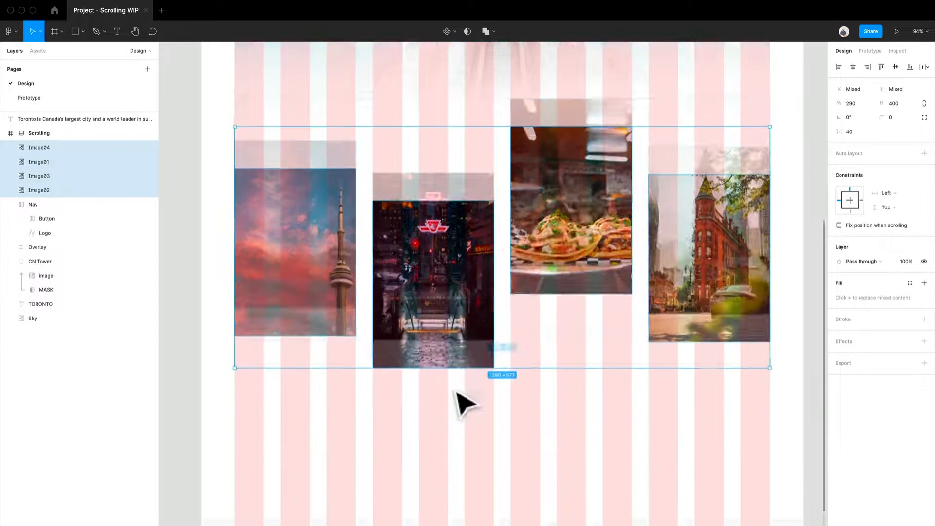
Step: Move the Toronto description paragraph into the Scrolling frame beneath the images, at X 412, Y 1673
scroll(457, 390, "down", 1)
left_click(643, 418)
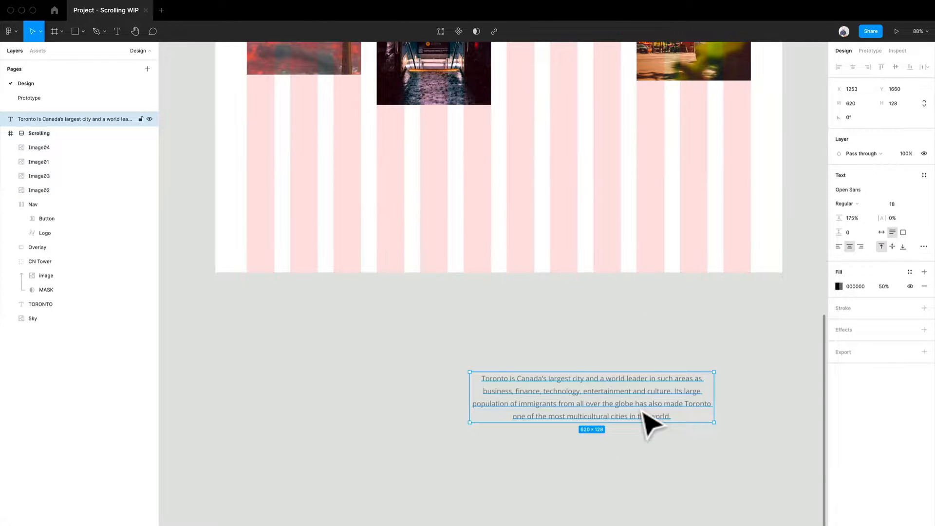
left_click_drag(644, 414, 552, 193)
scroll(552, 193, "up", 2)
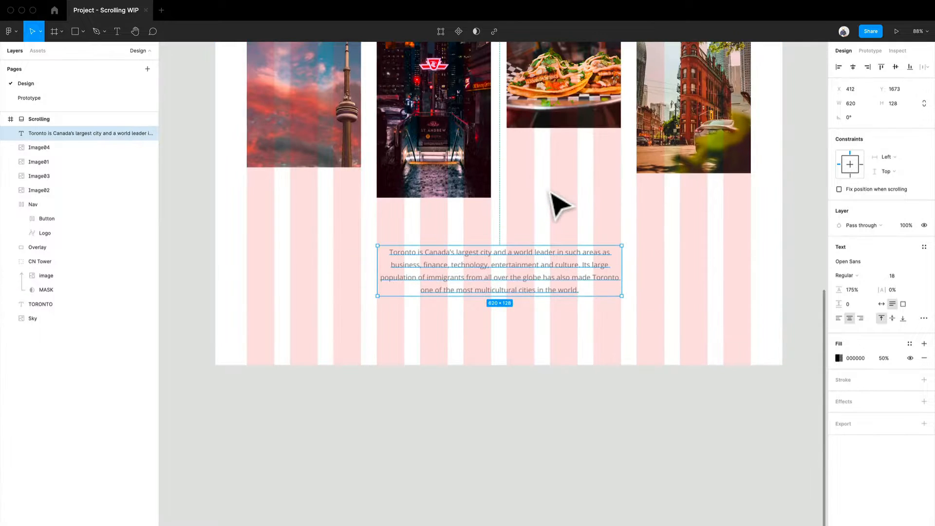
Step: Snap both sides of the paragraph's text box to the grid columns, at X 410 and 620 wide
scroll(553, 210, "up", 5)
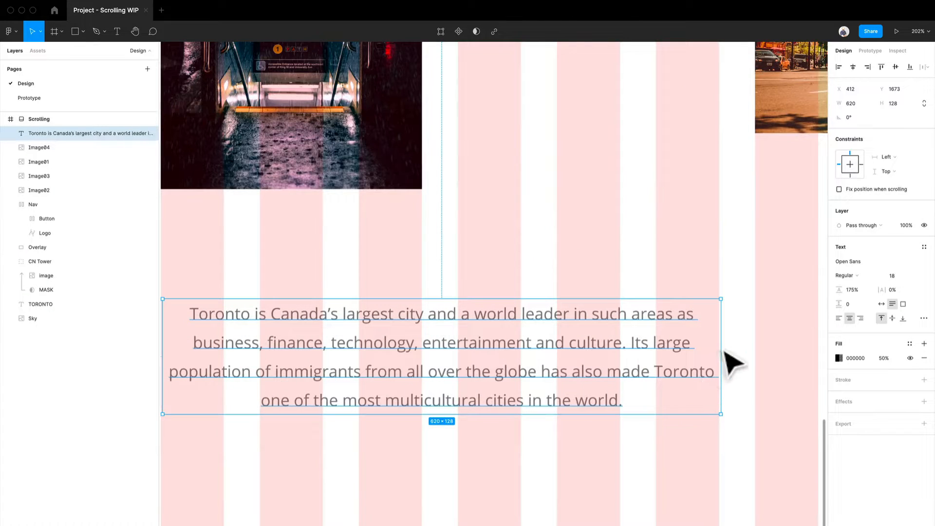
left_click_drag(726, 352, 723, 353)
scroll(331, 363, "left", 3)
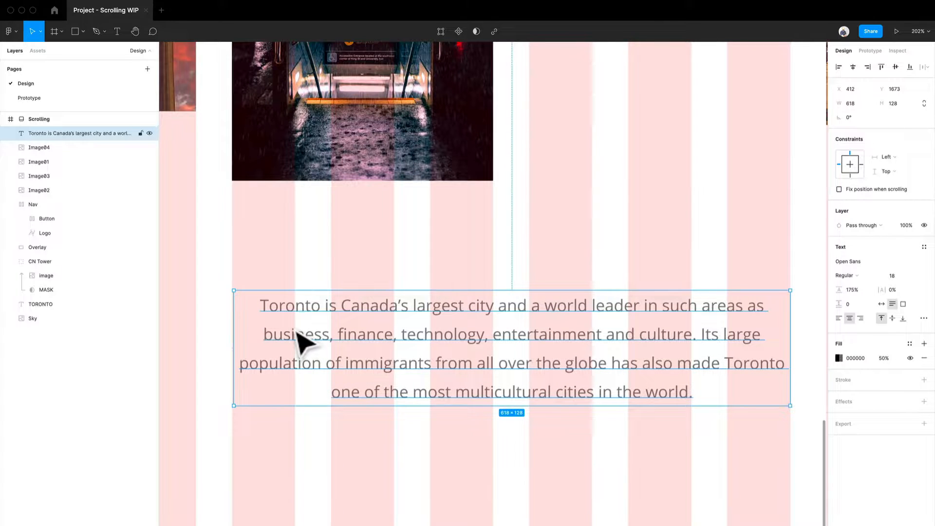
scroll(252, 340, "up", 5)
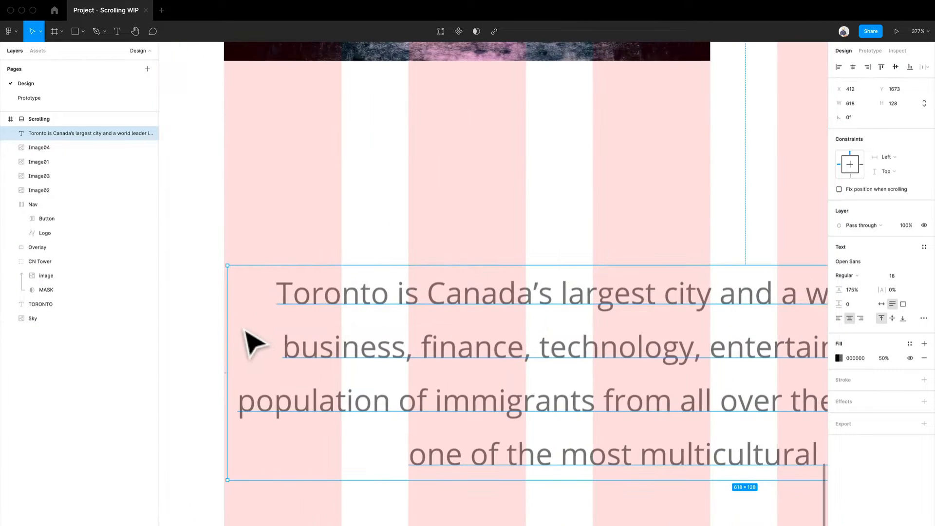
left_click_drag(236, 329, 232, 329)
scroll(232, 330, "down", 10)
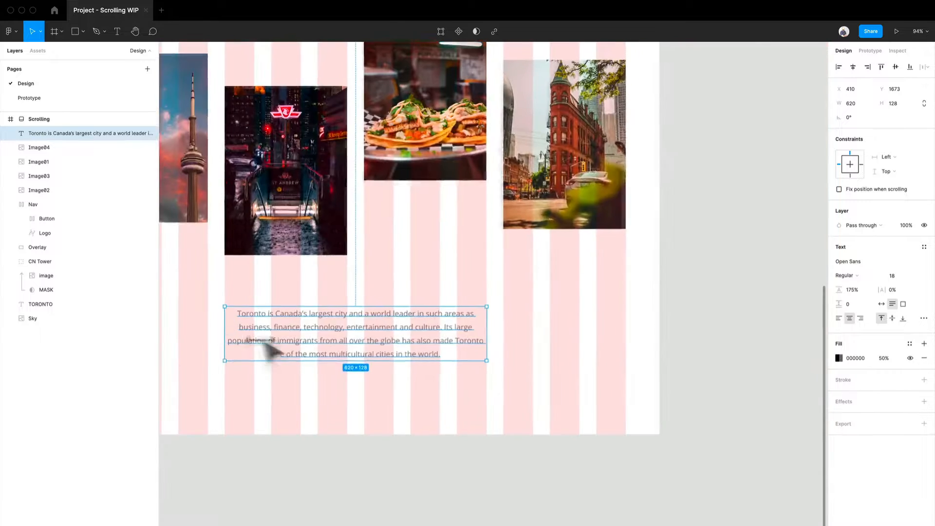
Step: Fine-tune the vertical gap between the paragraph and the images above it
left_click_drag(433, 478, 450, 511)
scroll(496, 435, "down", 1)
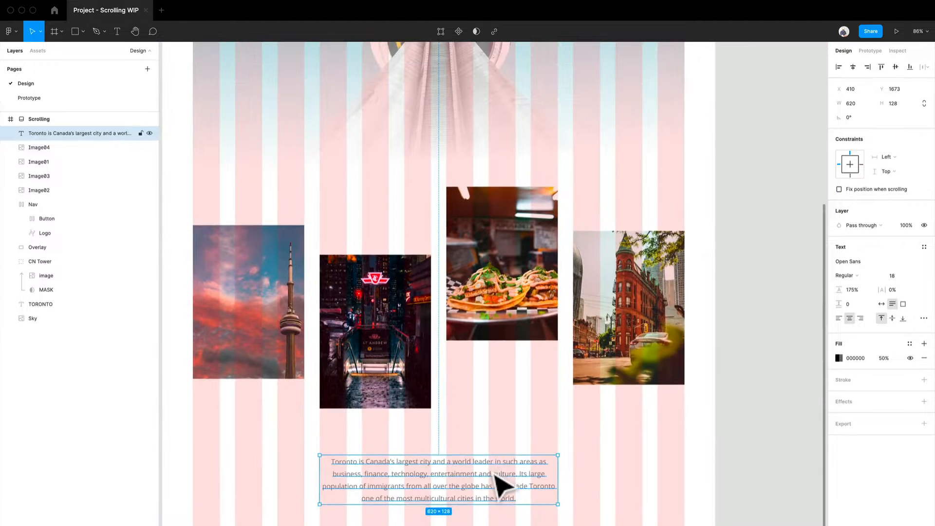
left_click_drag(489, 472, 490, 459)
left_click(626, 495)
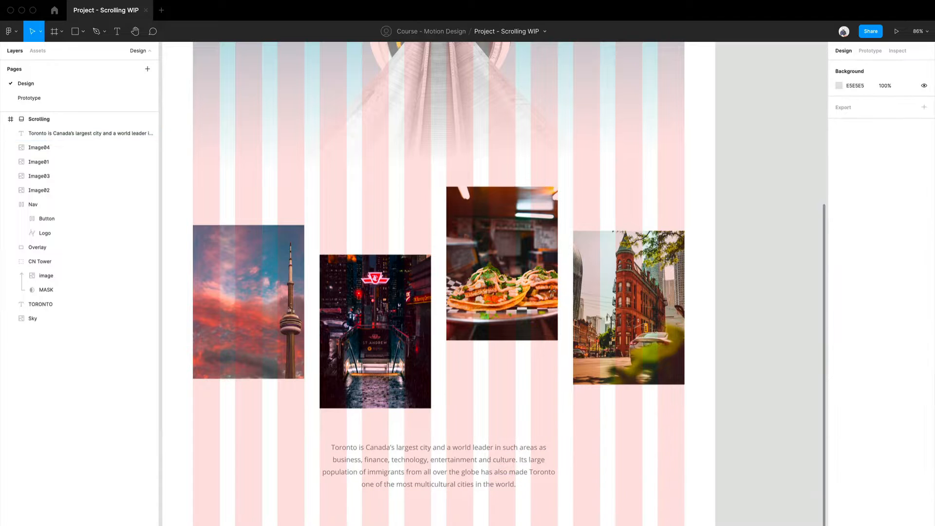
left_click_drag(645, 525, 285, 329)
left_click(562, 507)
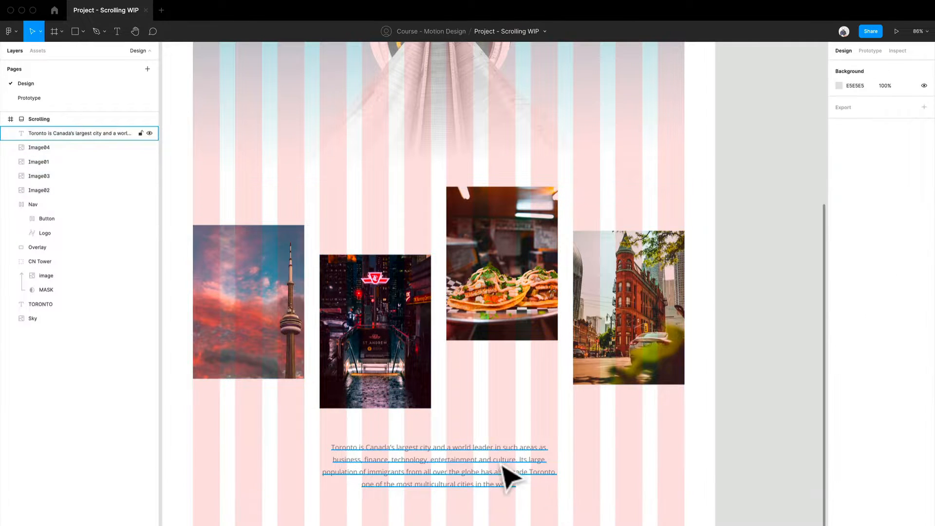
left_click_drag(503, 464, 502, 477)
Step: Select the four images and the paragraph and move them down together in the Scrolling frame
left_click_drag(633, 515, 281, 326)
left_click_drag(392, 361, 392, 380)
scroll(410, 377, "up", 5)
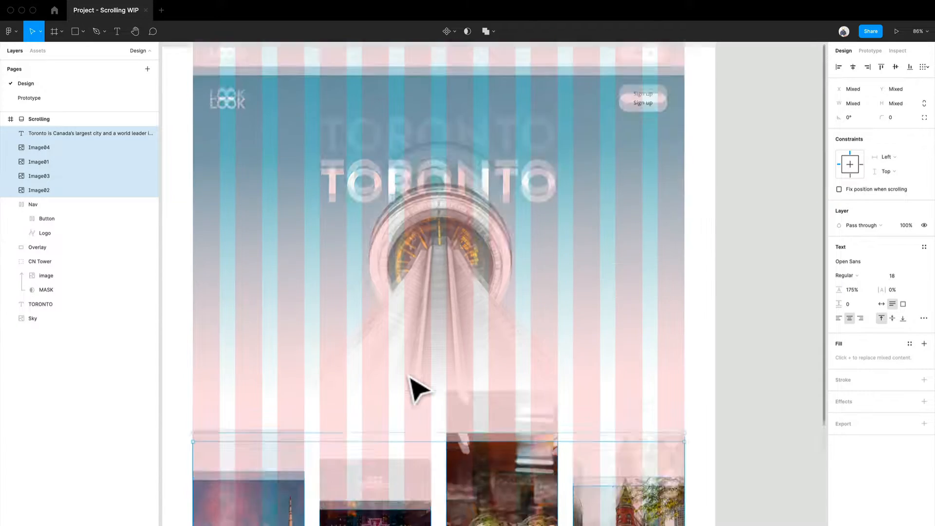
Step: Deselect the images and paragraph, and hide the layout grid to show the Scrolling frame's design clearly
scroll(410, 376, "down", 1, "ctrl")
scroll(411, 376, "down", 2)
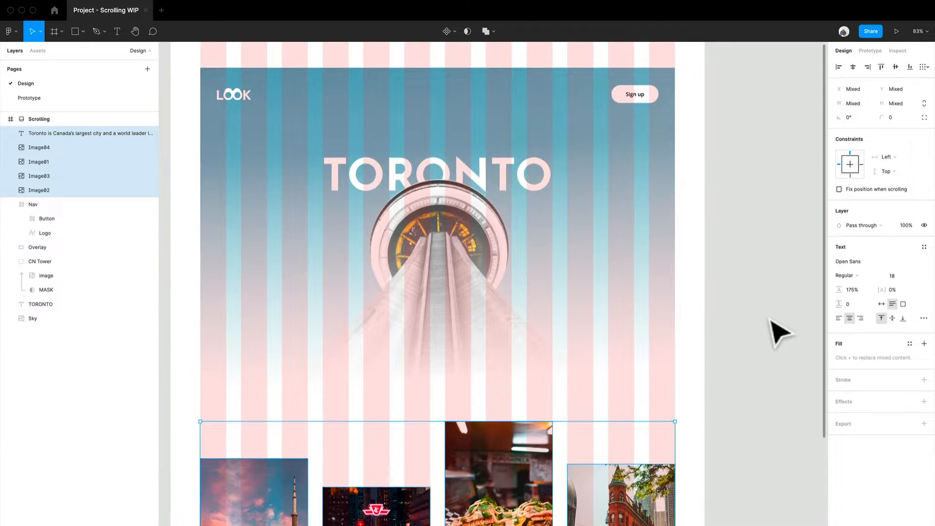
left_click(769, 321)
key("ctrl+g")
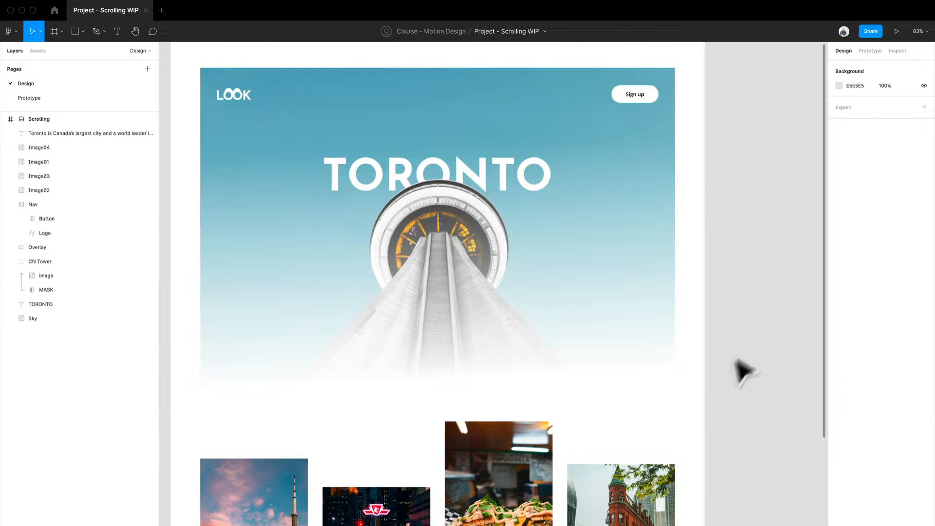
scroll(618, 361, "up", 2)
scroll(622, 363, "down", 1, "ctrl")
scroll(619, 362, "down", 3)
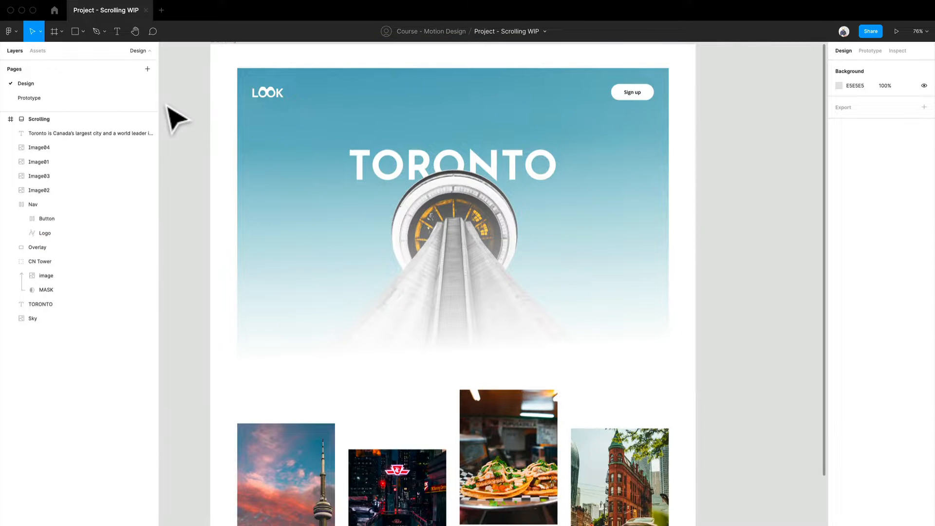
Step: Examine the keyboard shortcuts reference for the Tools, View, Zoom and Text categories, and close it
left_click(11, 31)
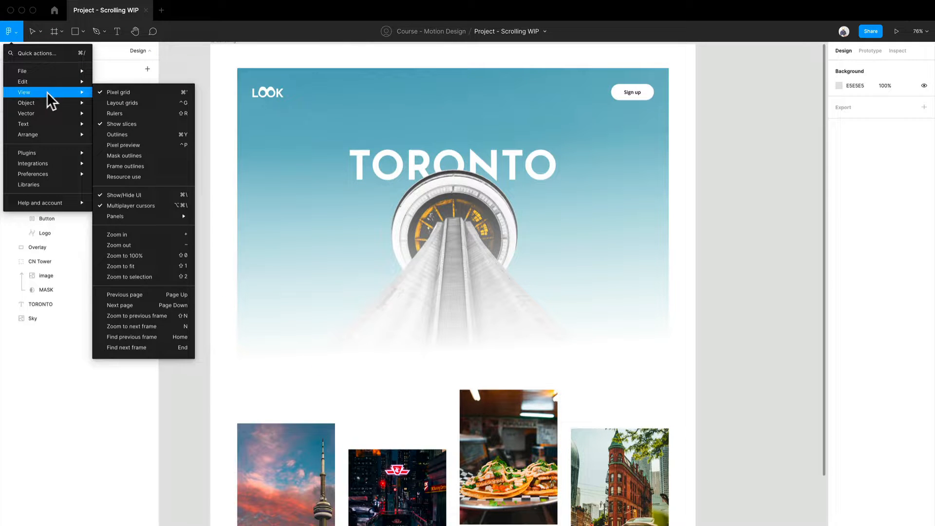
mouse_move(54, 175)
mouse_move(60, 204)
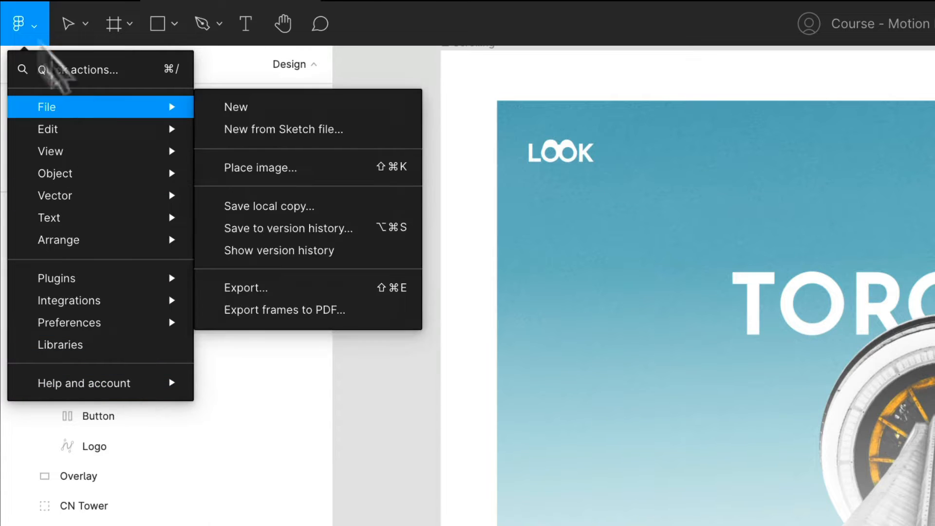
mouse_move(122, 385)
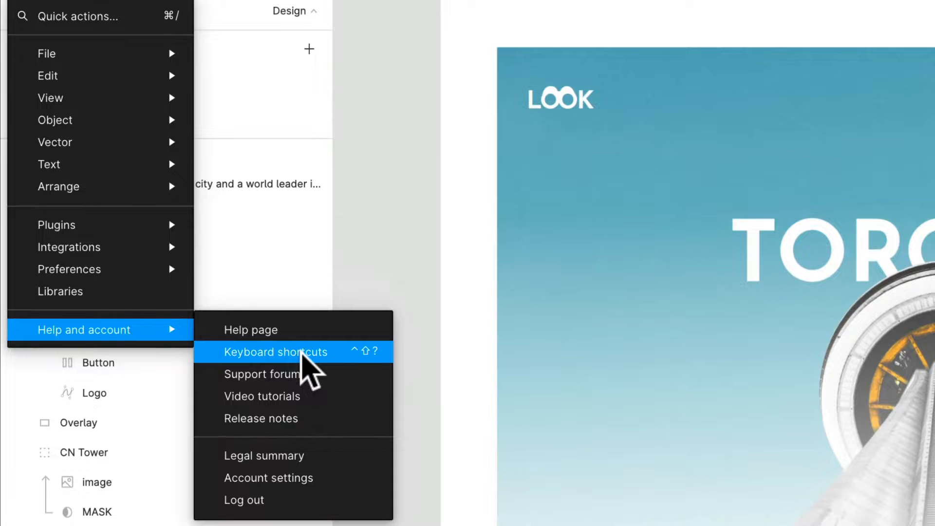
left_click(303, 356)
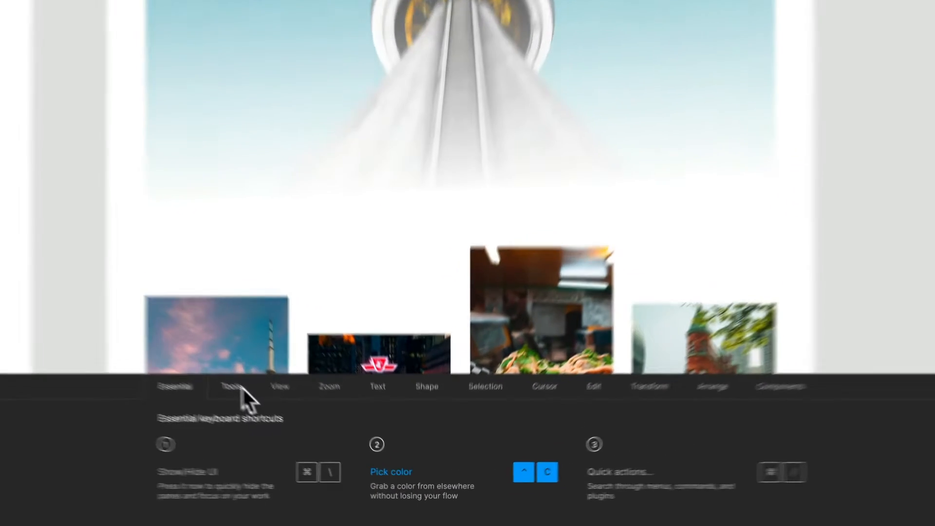
left_click(296, 428)
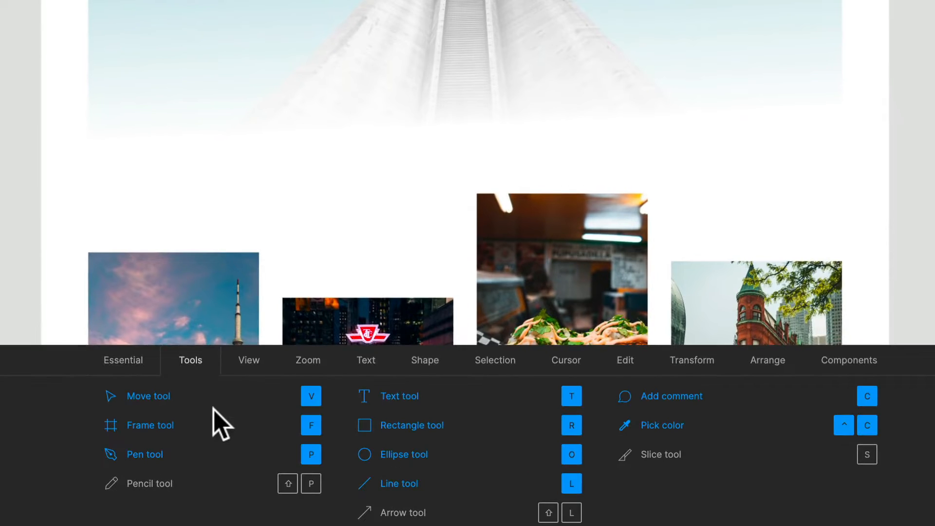
left_click(243, 372)
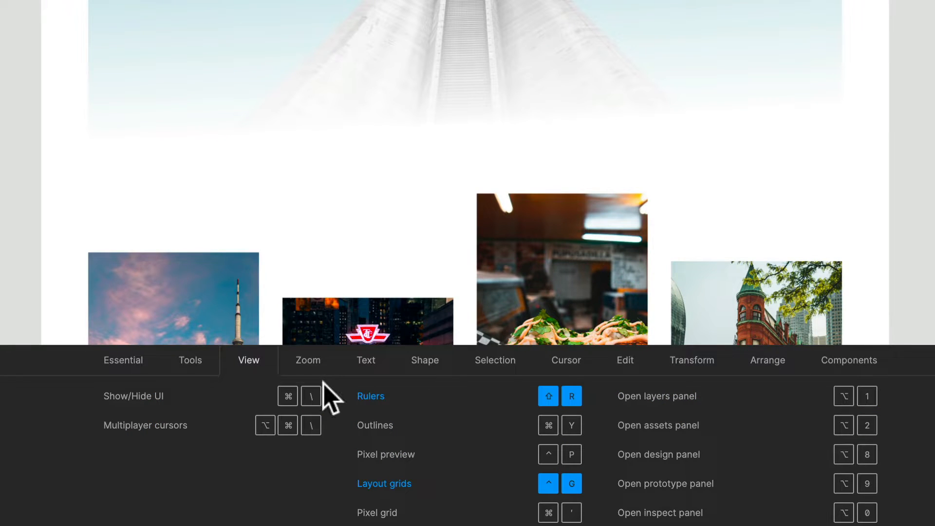
left_click(308, 363)
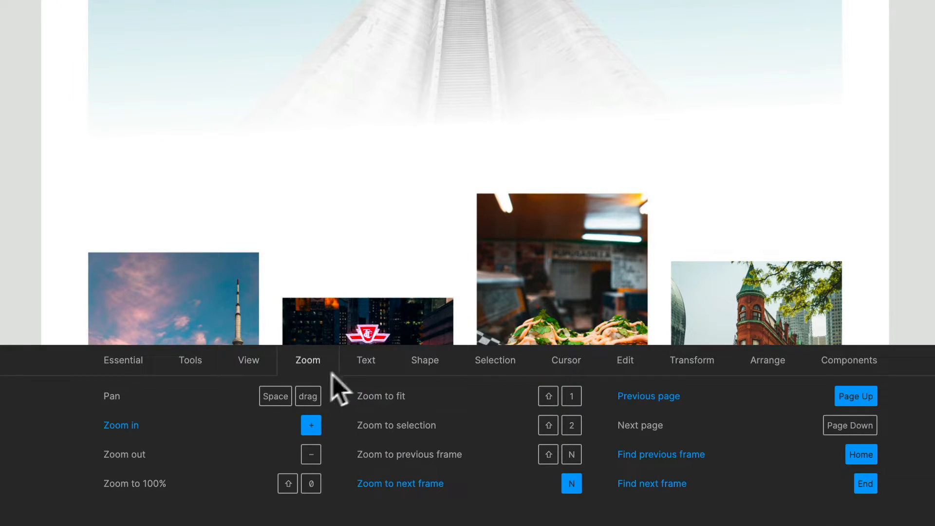
left_click(367, 364)
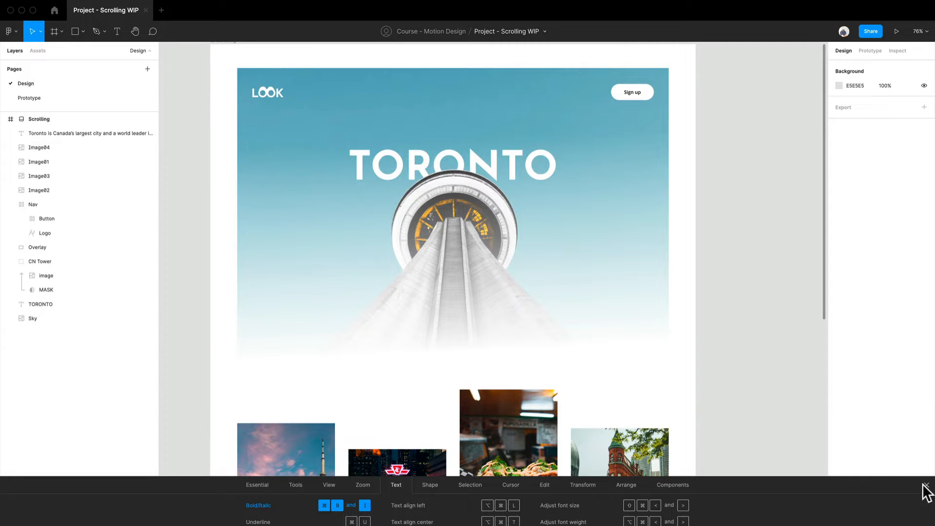
left_click(925, 485)
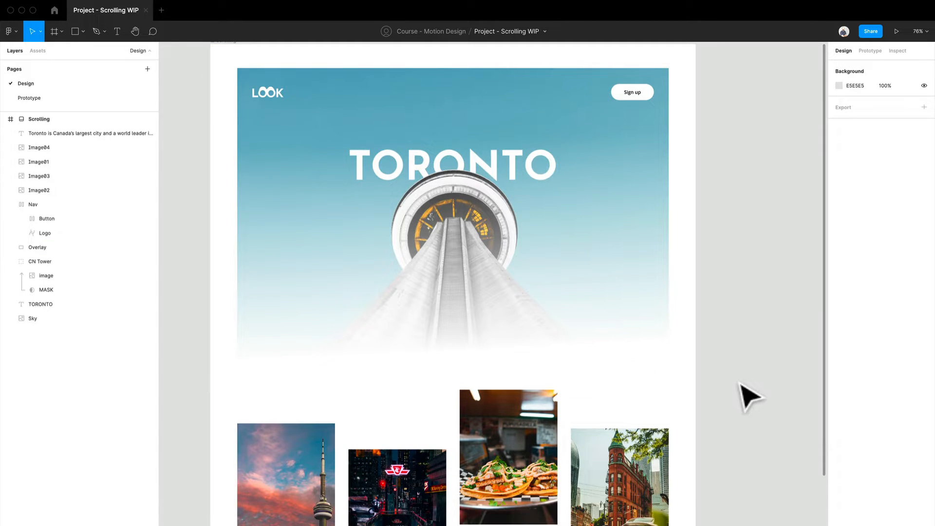
scroll(672, 371, "down", 5)
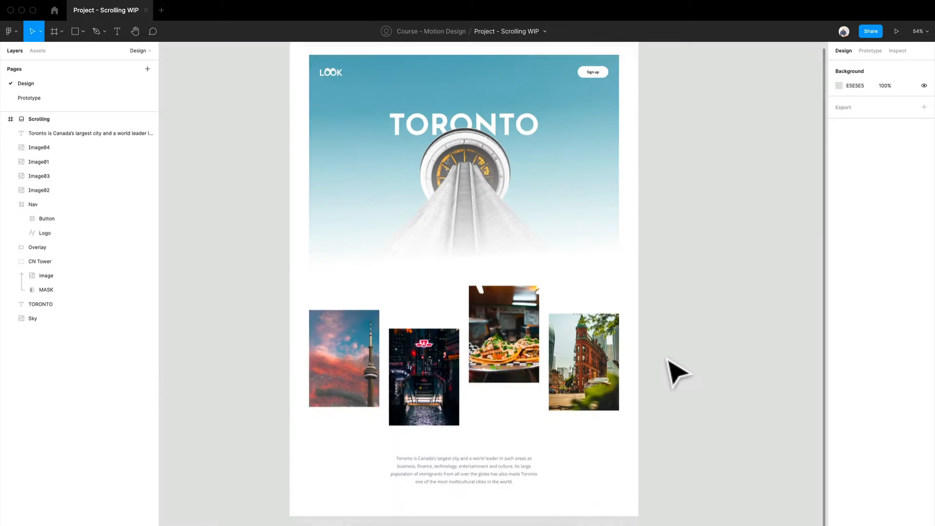
left_click_drag(726, 459, 645, 456)
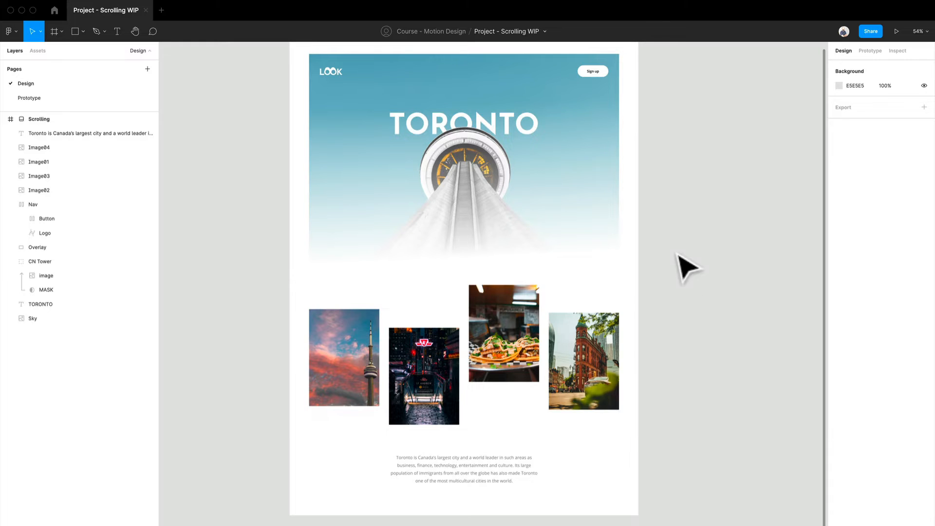
left_click_drag(677, 255, 657, 333)
scroll(657, 332, "down", 1)
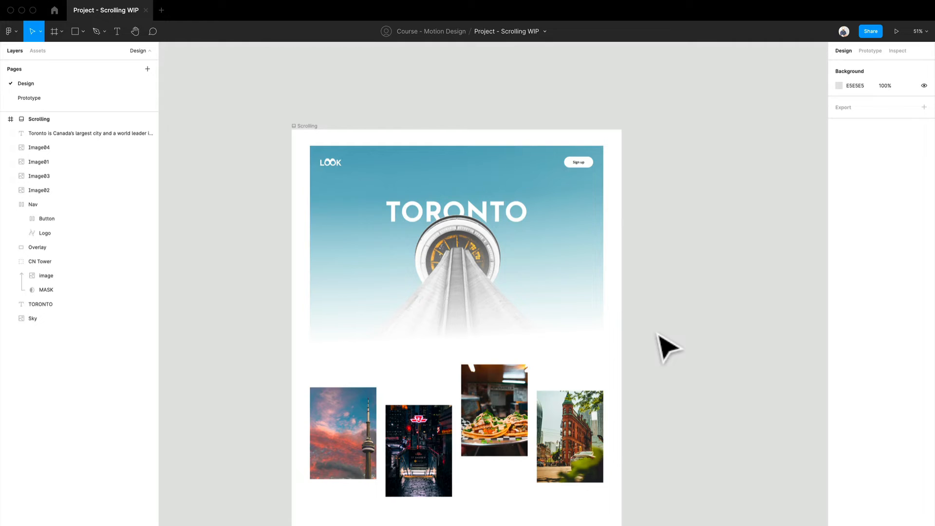
scroll(659, 335, "down", 4)
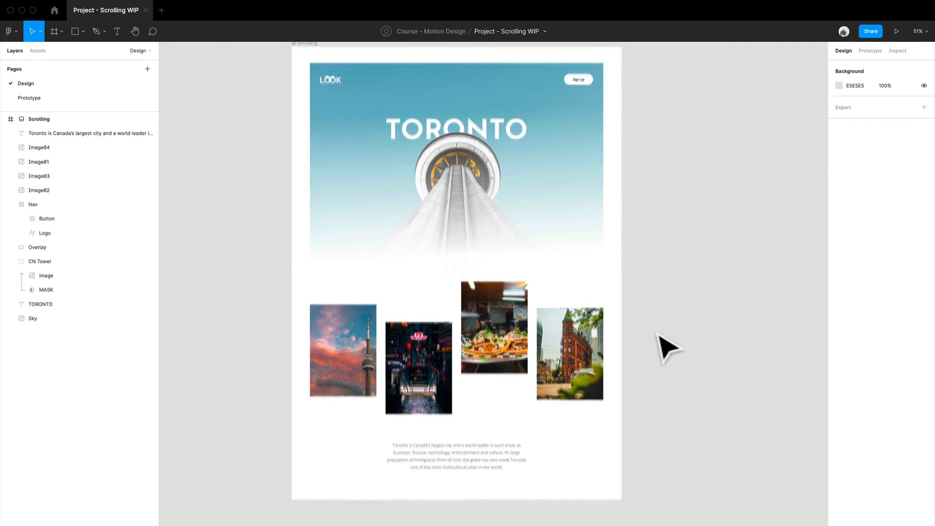
scroll(669, 347, "up", 1)
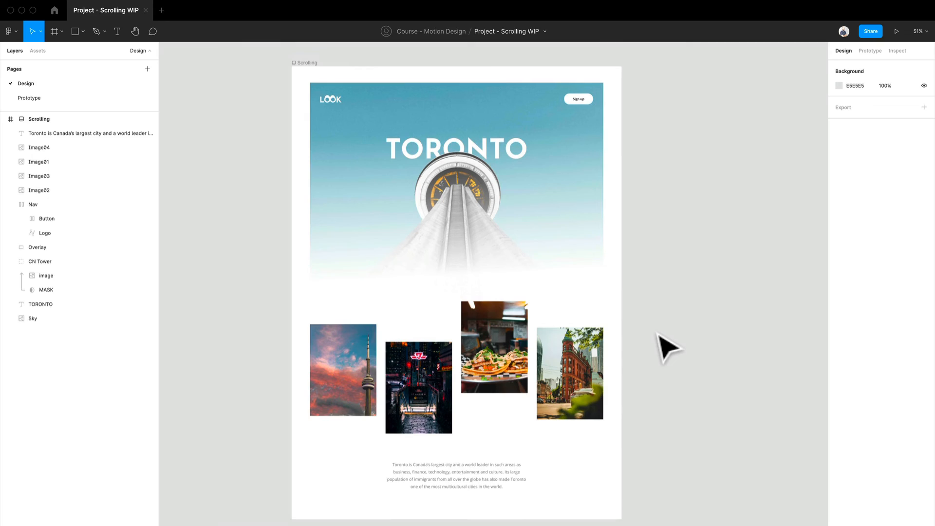